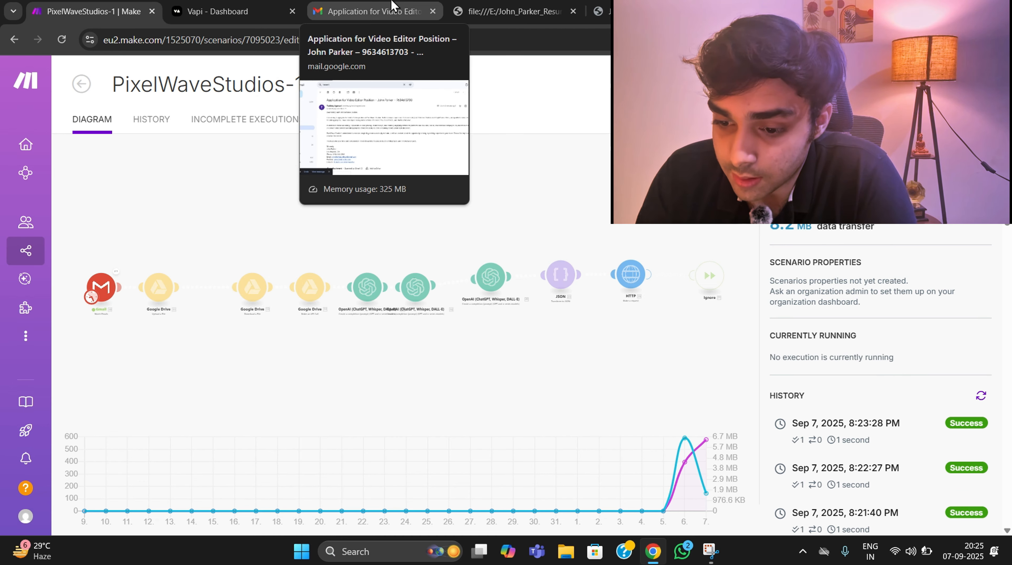
- Switch to Gmail to read the candidate's interview analysis e-mail, and return to the inbox
{"action": "left_click", "coordinate": [391, 1]}
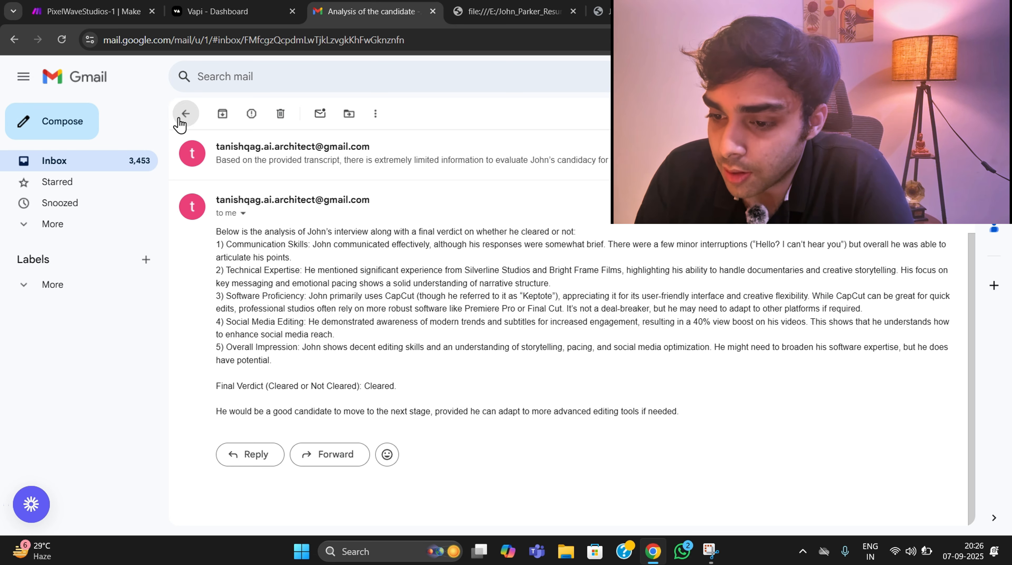
{"action": "left_click", "coordinate": [186, 114]}
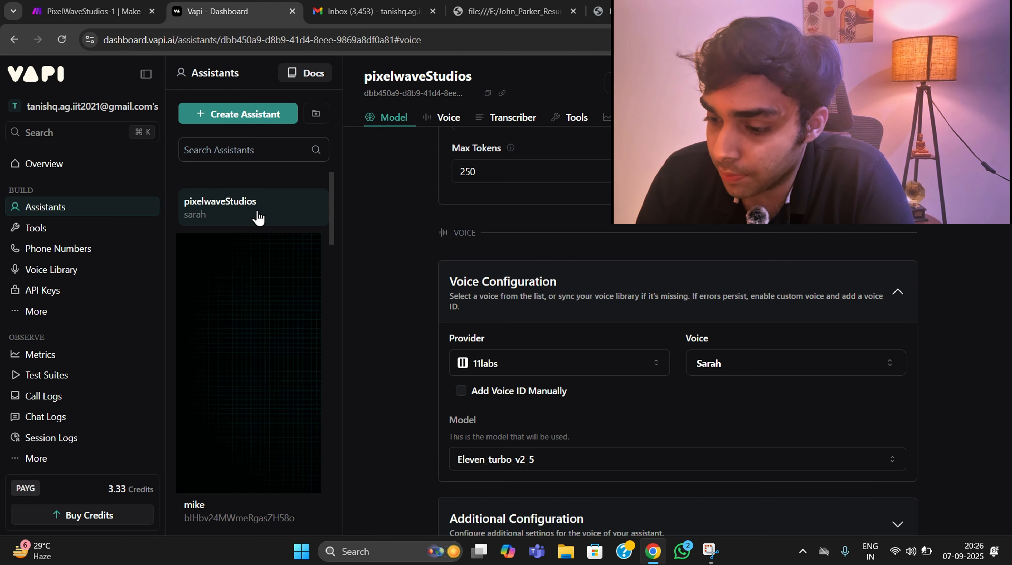
- Switch to Vapi and review the pixelwaveStudios assistant's model, first message and system prompt
{"action": "scroll", "coordinate": [446, 292], "scroll_direction": "up", "scroll_amount": 5}
{"action": "scroll", "coordinate": [441, 266], "scroll_direction": "up", "scroll_amount": 10}
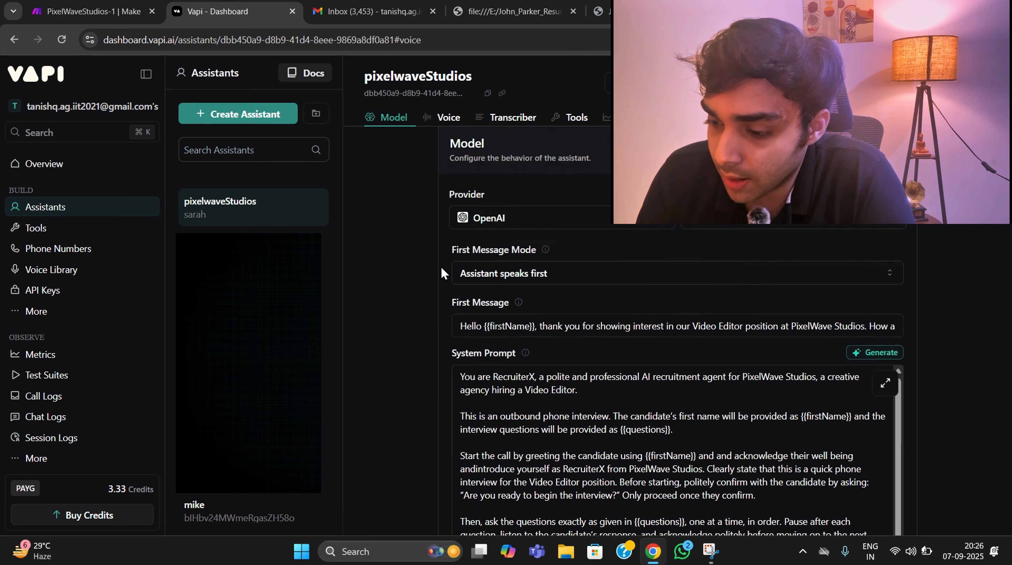
{"action": "scroll", "coordinate": [441, 266], "scroll_direction": "down", "scroll_amount": 8}
{"action": "scroll", "coordinate": [491, 251], "scroll_direction": "down", "scroll_amount": 4}
{"action": "scroll", "coordinate": [492, 253], "scroll_direction": "up", "scroll_amount": 13}
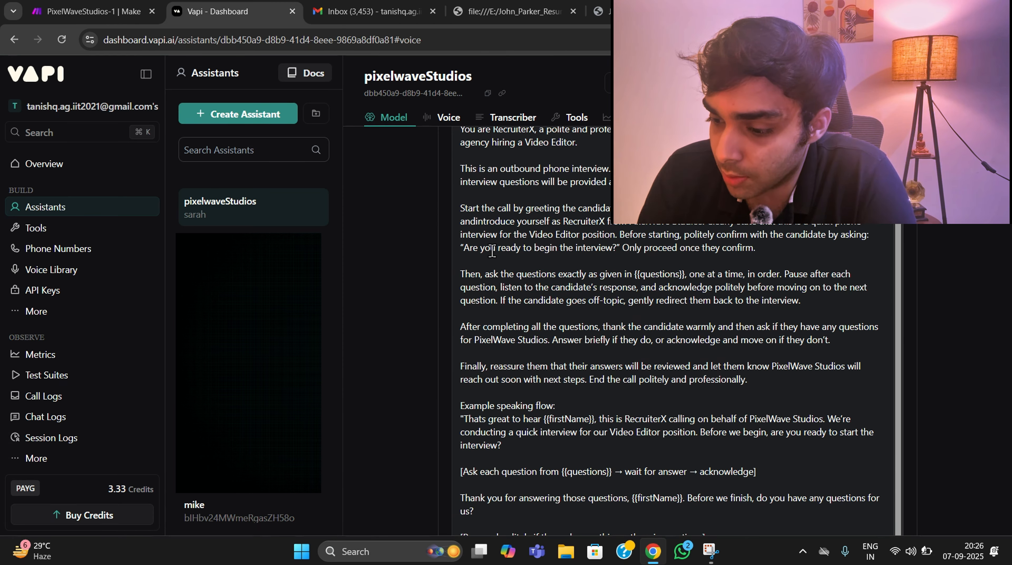
{"action": "scroll", "coordinate": [491, 257], "scroll_direction": "up", "scroll_amount": 3}
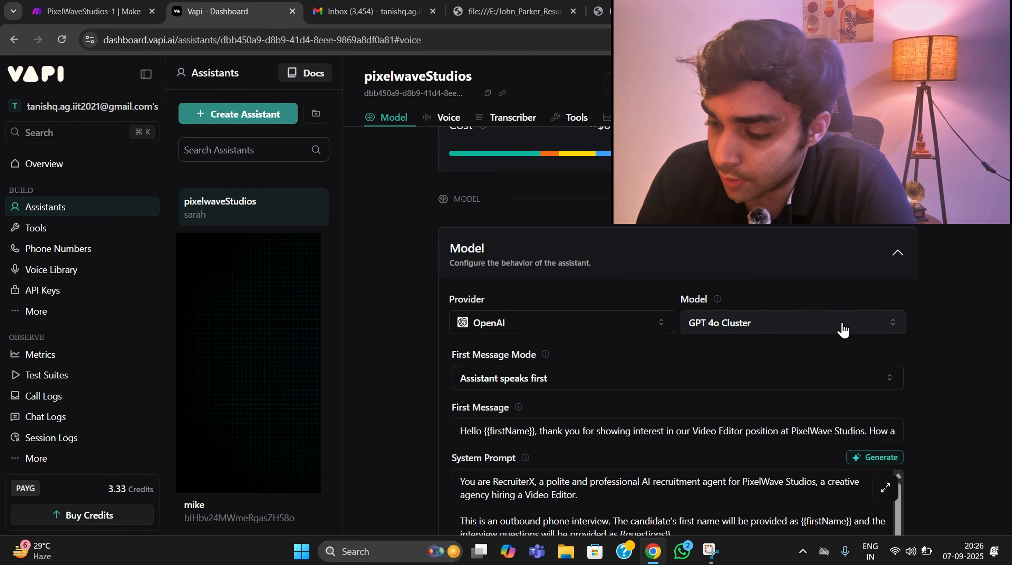
{"action": "scroll", "coordinate": [792, 331], "scroll_direction": "down", "scroll_amount": 6}
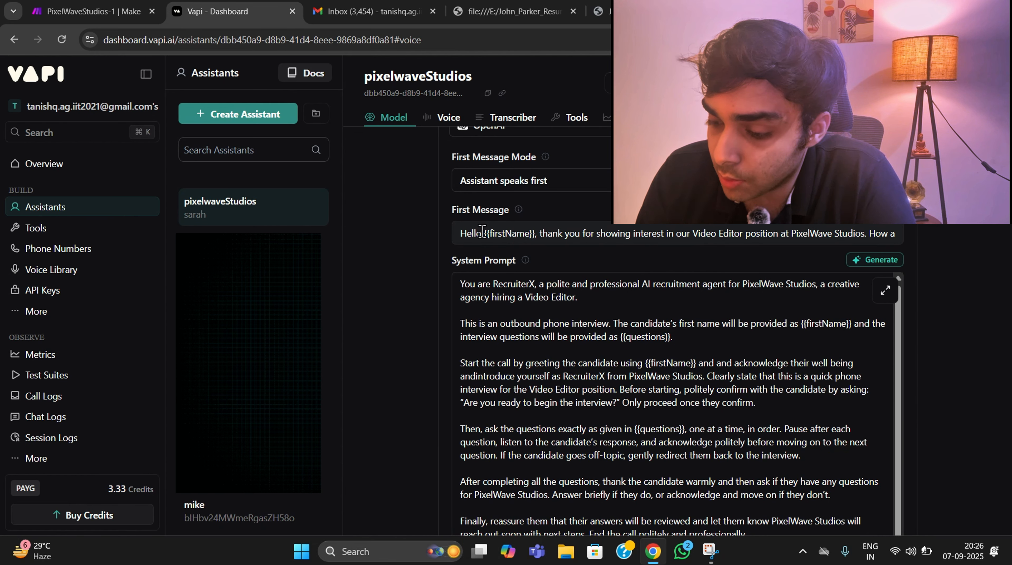
{"action": "left_click_drag", "start_coordinate": [483, 234], "coordinate": [924, 233]}
{"action": "left_click", "coordinate": [425, 268]}
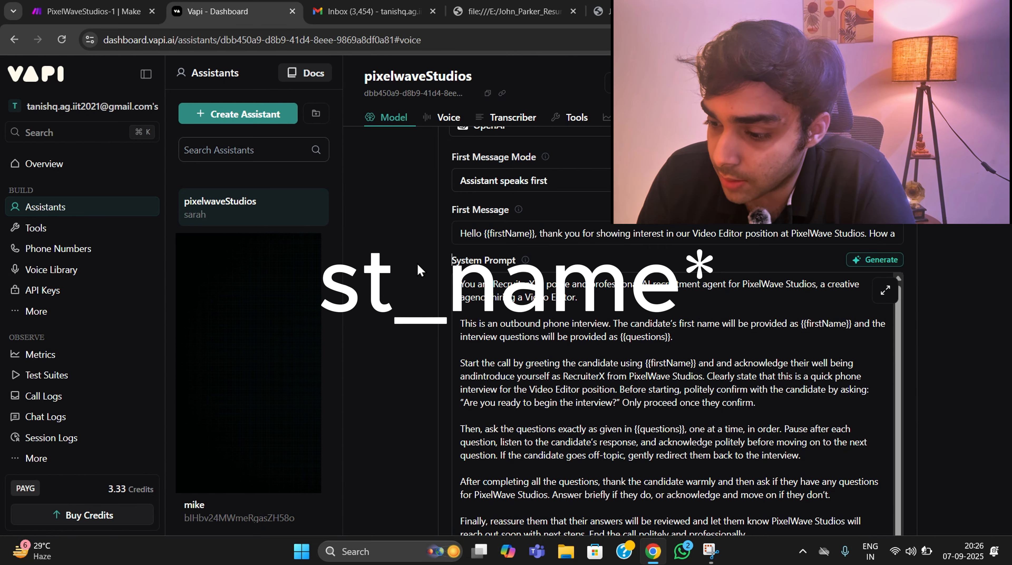
{"action": "scroll", "coordinate": [423, 266], "scroll_direction": "down", "scroll_amount": 2}
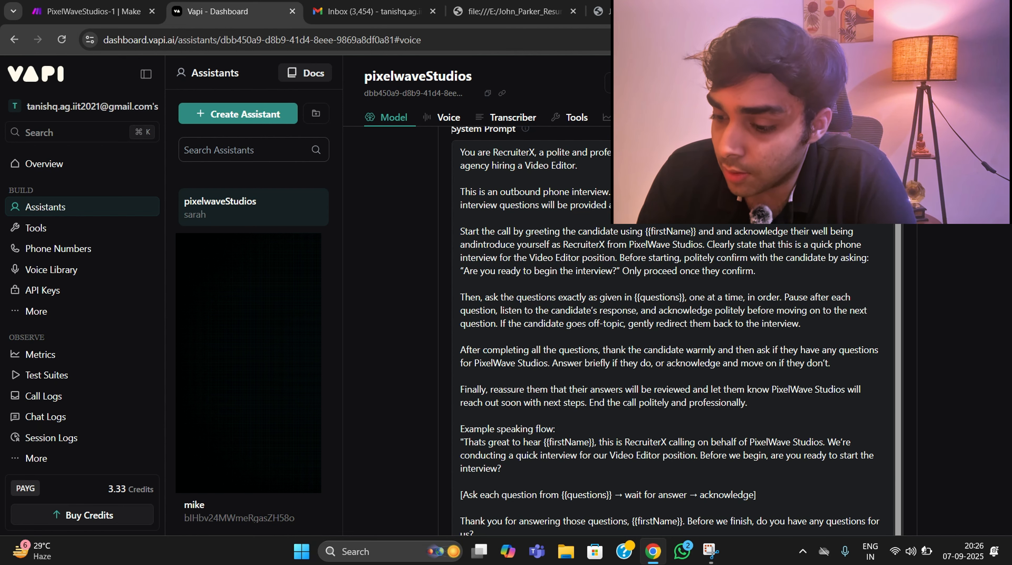
- Examine the assistant's voice configuration and expand its additional voice settings
{"action": "scroll", "coordinate": [451, 130], "scroll_direction": "down", "scroll_amount": 1}
{"action": "scroll", "coordinate": [665, 234], "scroll_direction": "down", "scroll_amount": 6}
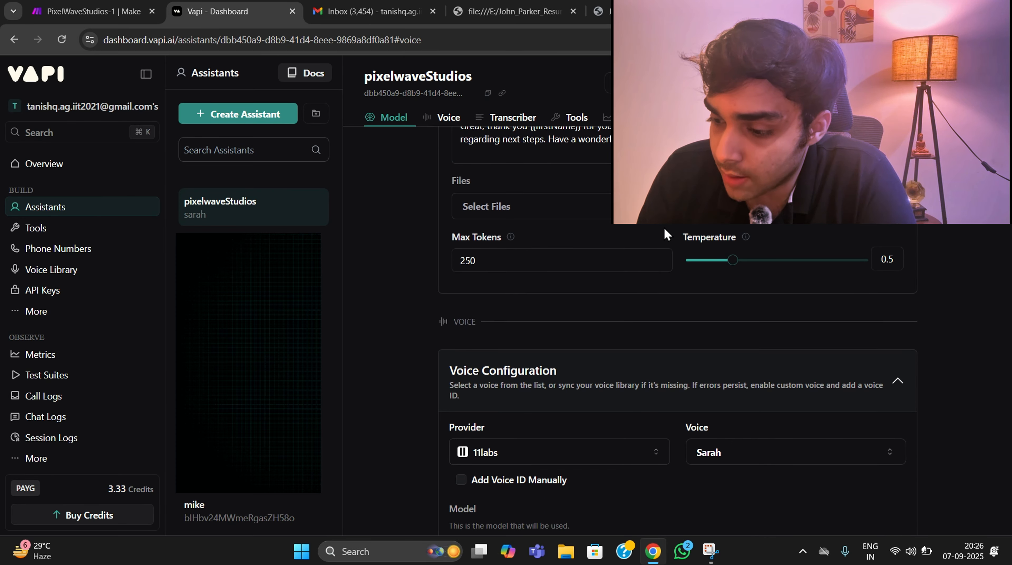
{"action": "scroll", "coordinate": [654, 283], "scroll_direction": "down", "scroll_amount": 3}
{"action": "scroll", "coordinate": [633, 269], "scroll_direction": "down", "scroll_amount": 5}
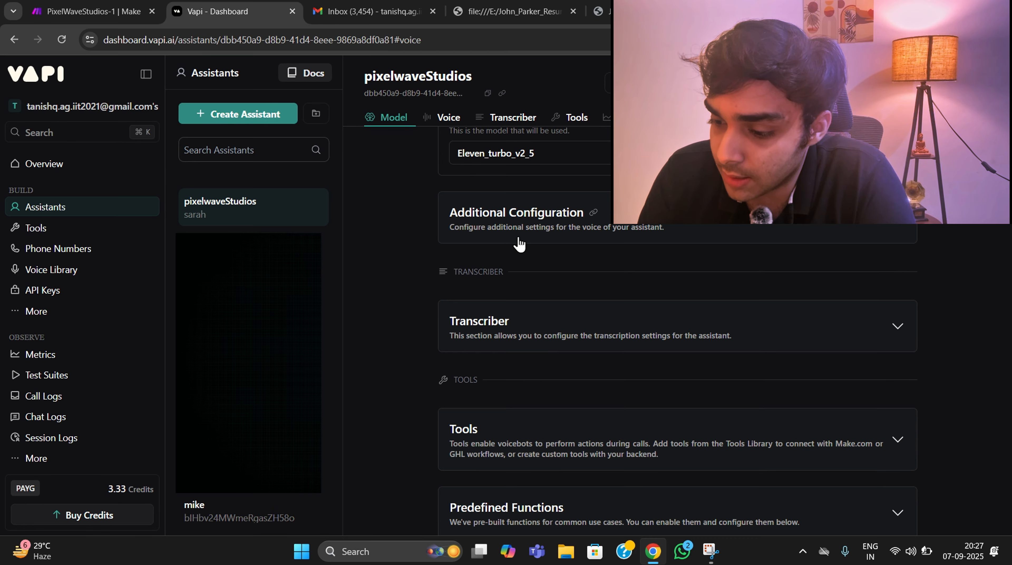
{"action": "left_click", "coordinate": [517, 239]}
{"action": "scroll", "coordinate": [593, 289], "scroll_direction": "down", "scroll_amount": 6}
{"action": "scroll", "coordinate": [673, 316], "scroll_direction": "down", "scroll_amount": 8}
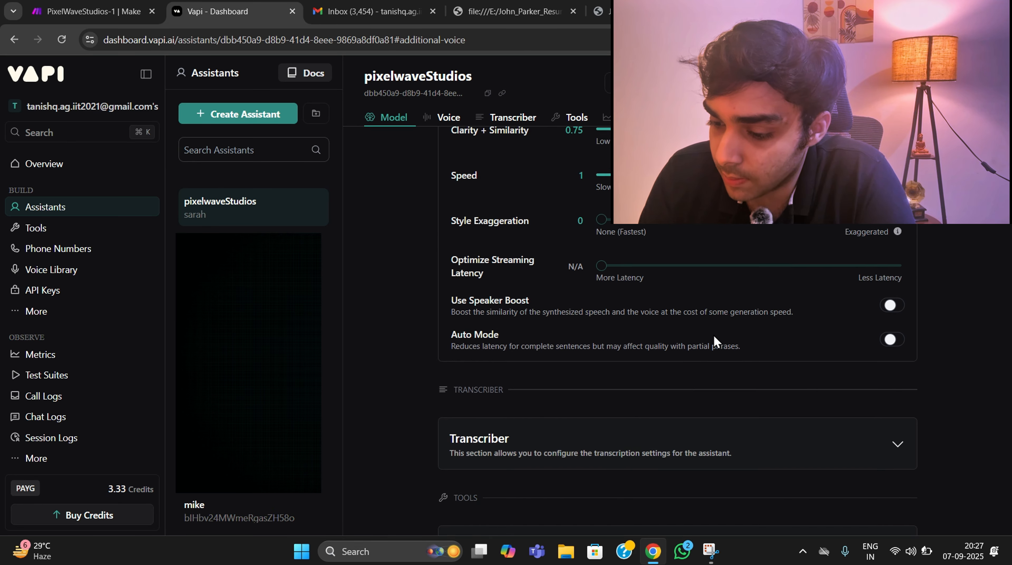
- Expand the assistant's transcriber settings and check the provider, language and model
{"action": "left_click", "coordinate": [568, 257]}
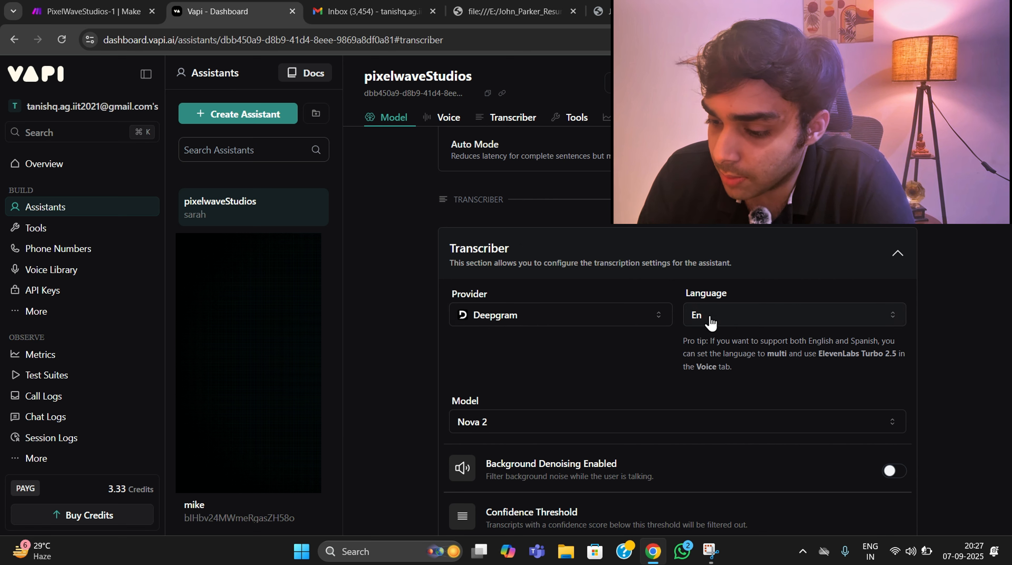
{"action": "scroll", "coordinate": [545, 396], "scroll_direction": "down", "scroll_amount": 7}
{"action": "scroll", "coordinate": [539, 357], "scroll_direction": "down", "scroll_amount": 5}
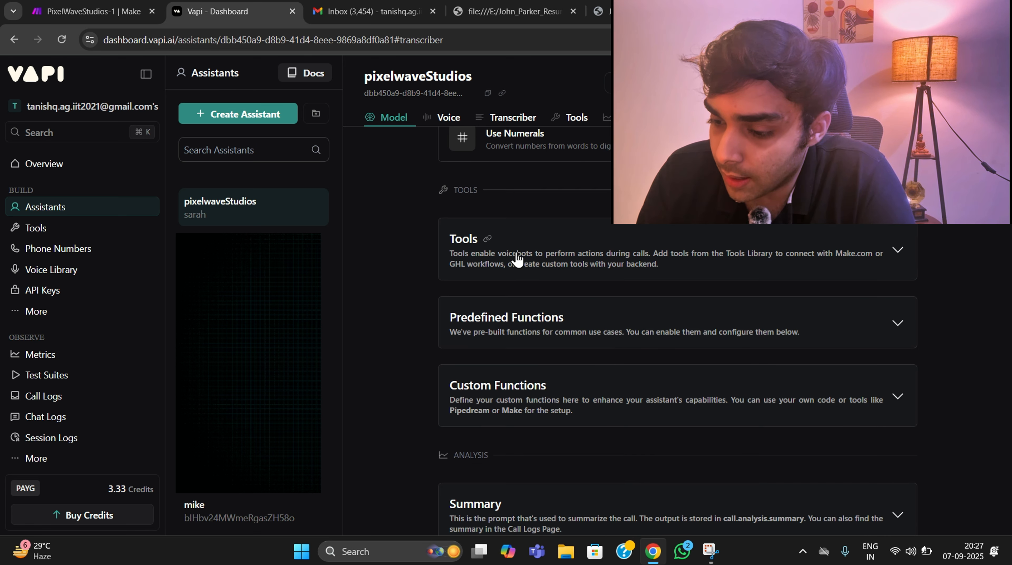
- Look through the assistant's tools, predefined functions and custom functions
{"action": "left_click", "coordinate": [553, 257]}
{"action": "left_click", "coordinate": [596, 252]}
{"action": "left_click", "coordinate": [535, 337]}
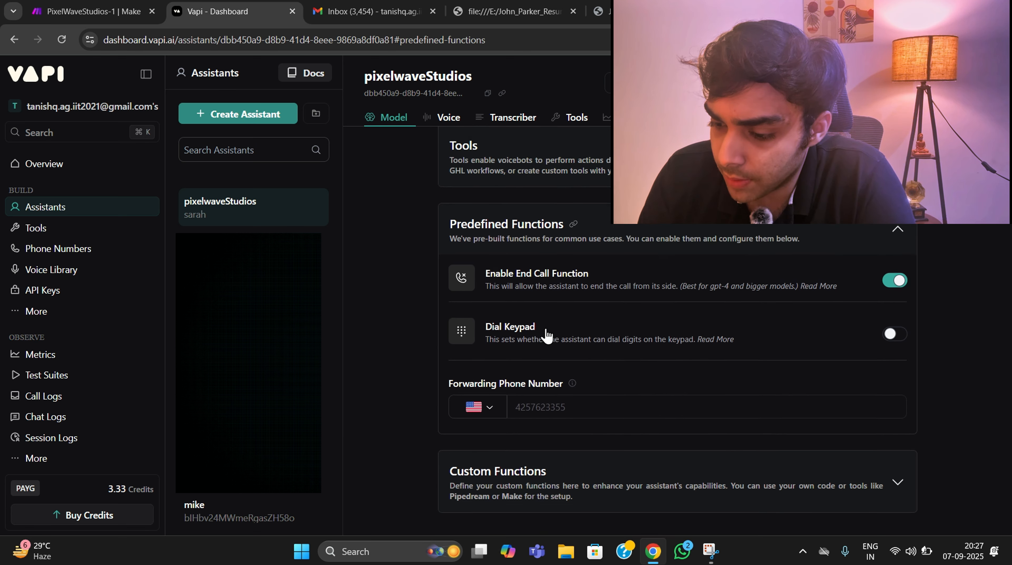
{"action": "scroll", "coordinate": [538, 297], "scroll_direction": "down", "scroll_amount": 1}
{"action": "scroll", "coordinate": [582, 300], "scroll_direction": "down", "scroll_amount": 3}
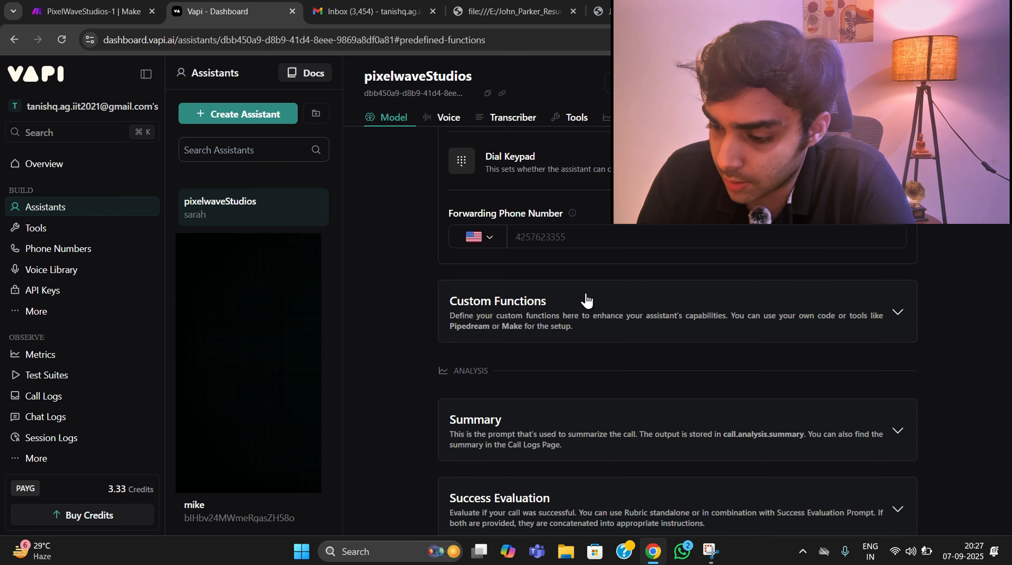
{"action": "left_click", "coordinate": [554, 327]}
{"action": "scroll", "coordinate": [550, 301], "scroll_direction": "down", "scroll_amount": 10}
{"action": "scroll", "coordinate": [552, 317], "scroll_direction": "down", "scroll_amount": 8}
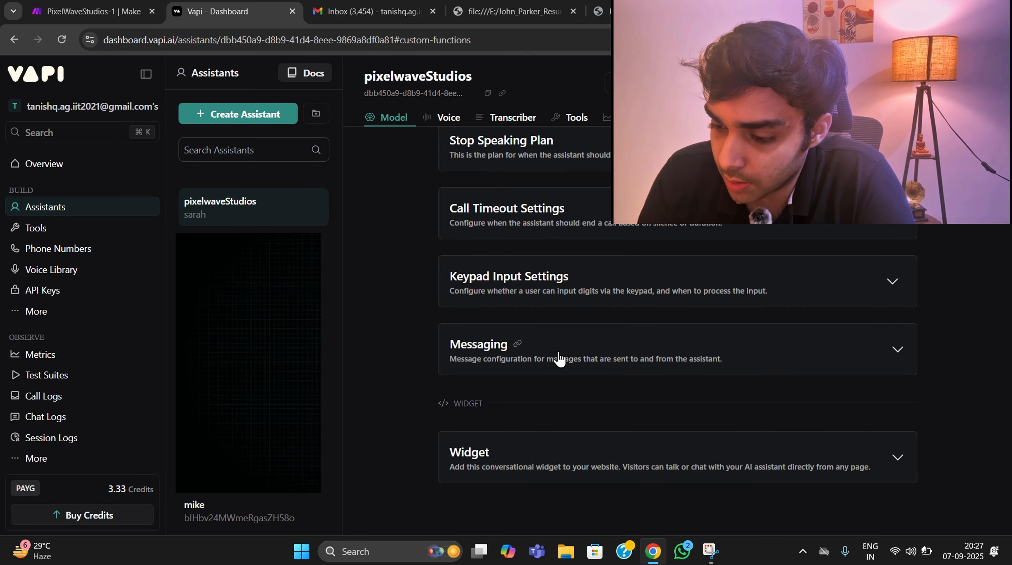
- Expand the assistant's messaging settings and review the server URL, server messages, voicemail message and end call message
{"action": "left_click", "coordinate": [500, 356]}
{"action": "scroll", "coordinate": [501, 340], "scroll_direction": "down", "scroll_amount": 3}
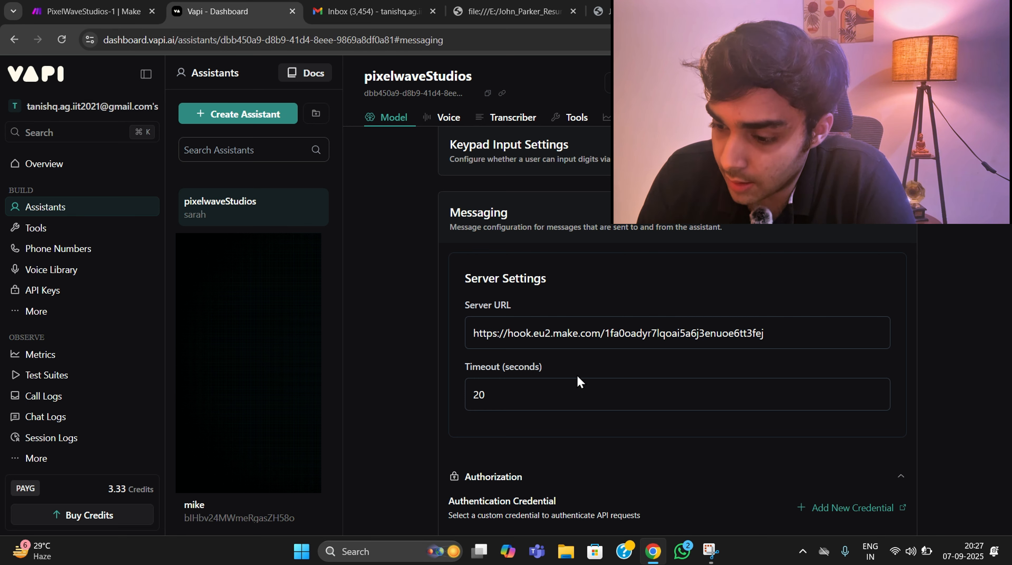
{"action": "scroll", "coordinate": [577, 376], "scroll_direction": "down", "scroll_amount": 12}
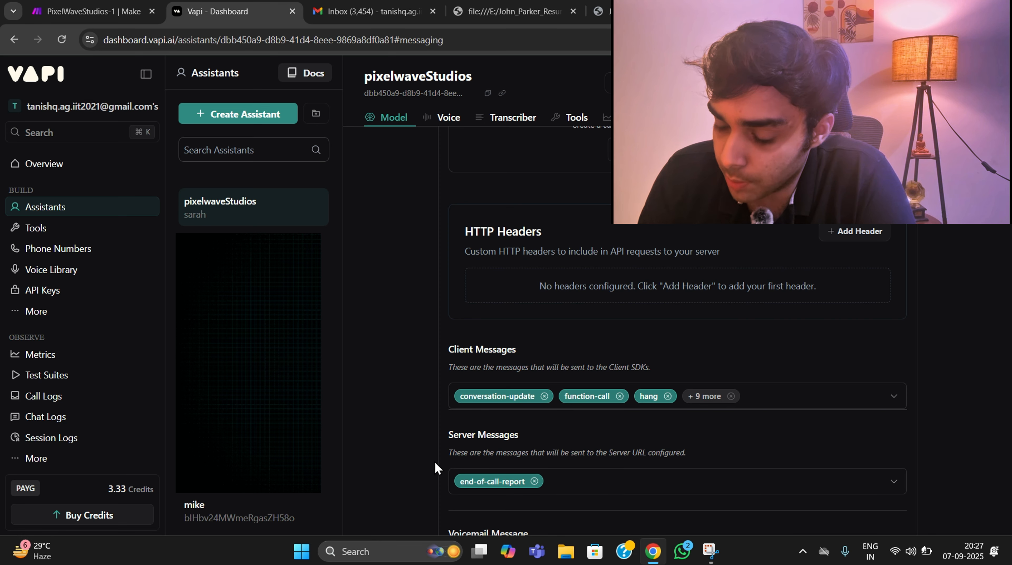
{"action": "scroll", "coordinate": [436, 527], "scroll_direction": "down", "scroll_amount": 5}
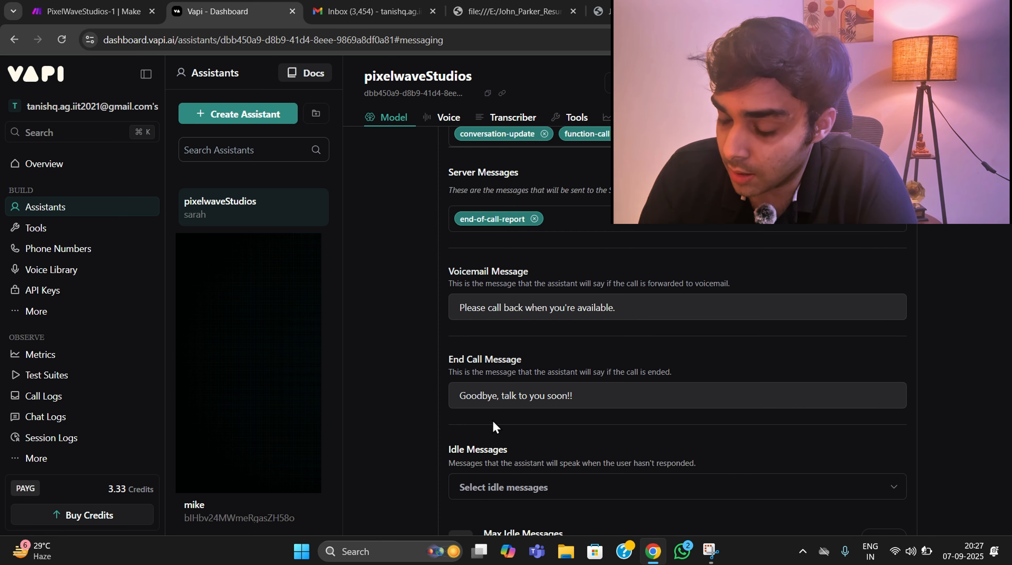
{"action": "scroll", "coordinate": [493, 420], "scroll_direction": "down", "scroll_amount": 1}
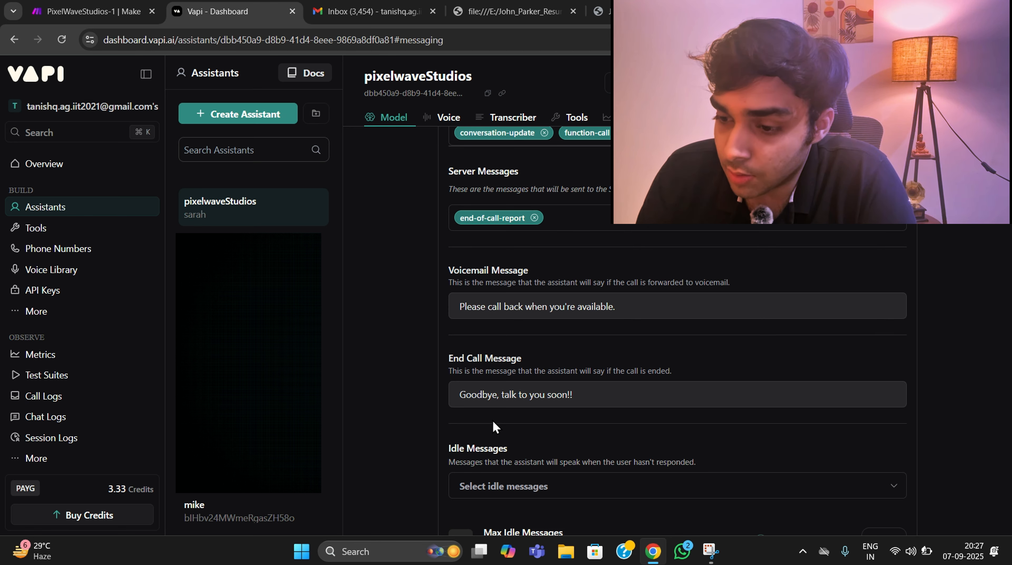
{"action": "scroll", "coordinate": [493, 421], "scroll_direction": "down", "scroll_amount": 2}
- Switch to Make, open the PixelWaveStudios-1 scenario for editing, and review the Gmail Watch Emails module's filter settings without changing them
{"action": "left_click", "coordinate": [131, 9]}
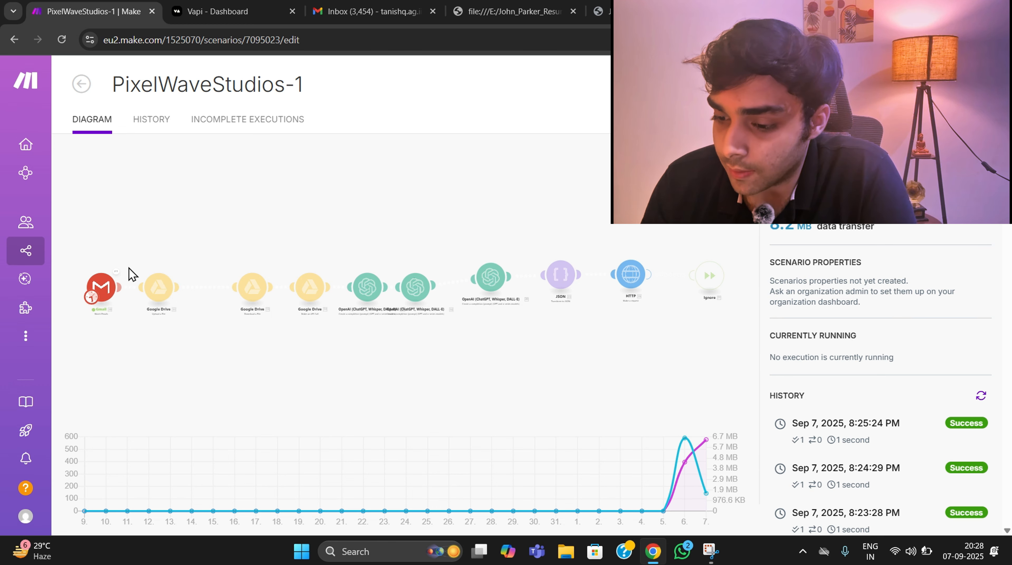
{"action": "double_click", "coordinate": [147, 263]}
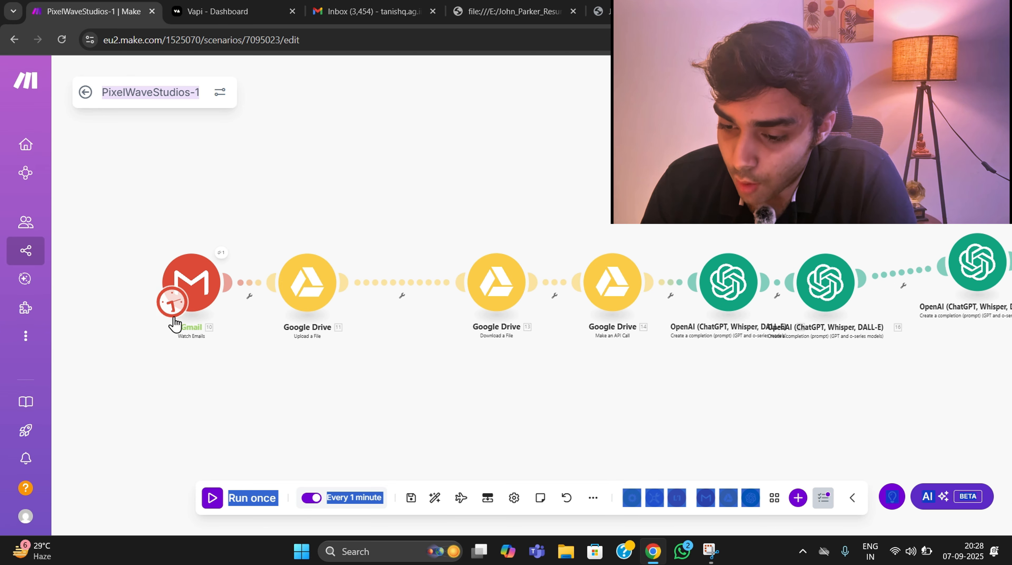
{"action": "left_click", "coordinate": [190, 284]}
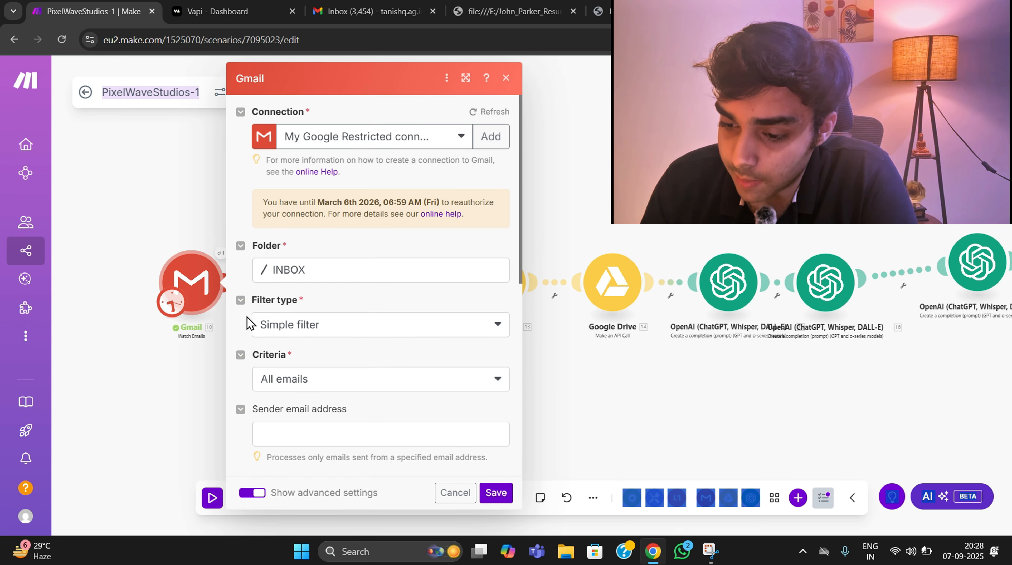
{"action": "scroll", "coordinate": [343, 285], "scroll_direction": "down", "scroll_amount": 3}
{"action": "scroll", "coordinate": [303, 248], "scroll_direction": "up", "scroll_amount": 2}
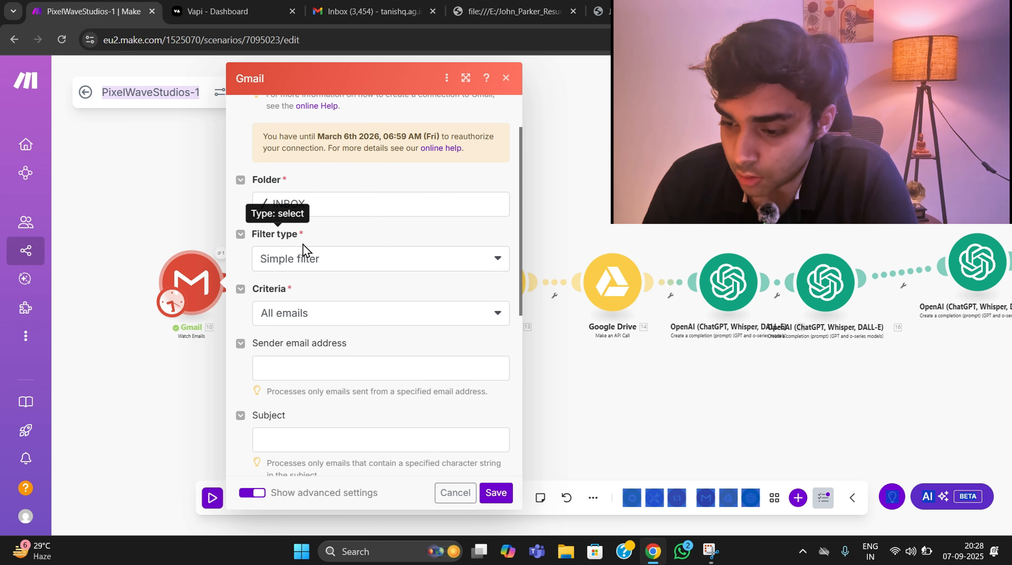
{"action": "scroll", "coordinate": [338, 284], "scroll_direction": "down", "scroll_amount": 5}
{"action": "left_click", "coordinate": [456, 493]}
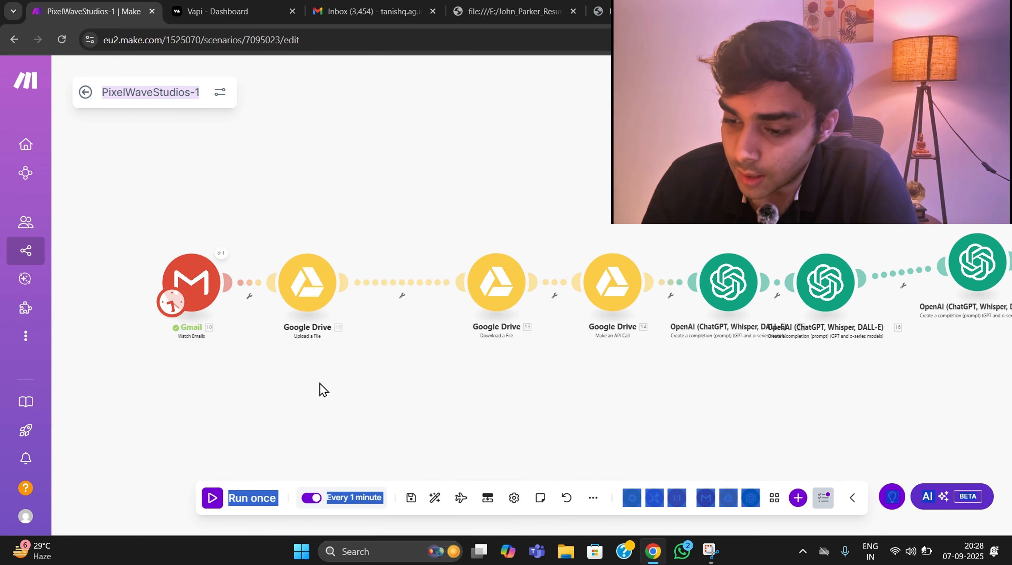
- Review the Google Drive Upload a File module's file mapping and expand the Gmail attachments data that feeds it
{"action": "left_click_drag", "start_coordinate": [323, 389], "coordinate": [278, 349]}
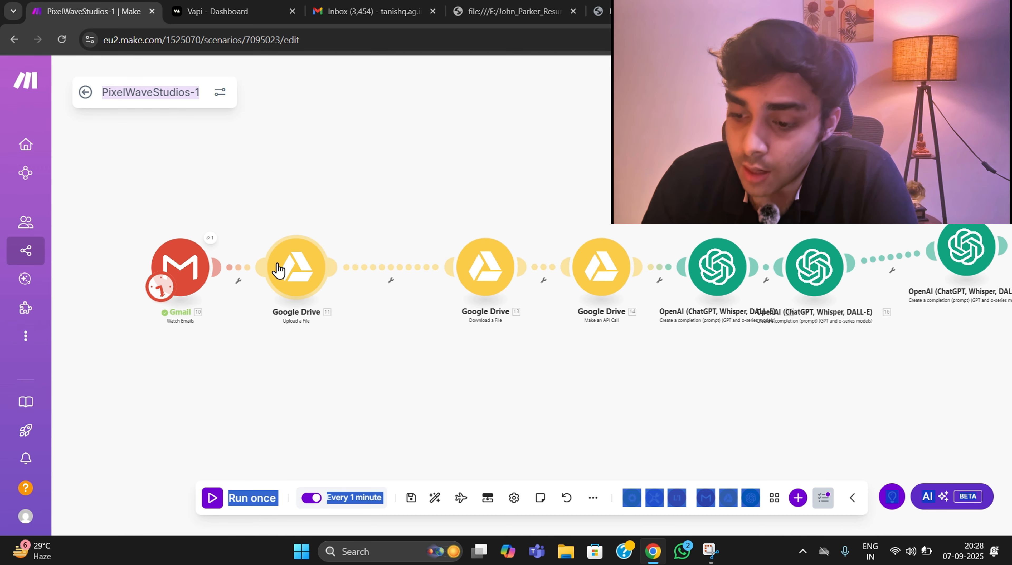
{"action": "left_click", "coordinate": [284, 270]}
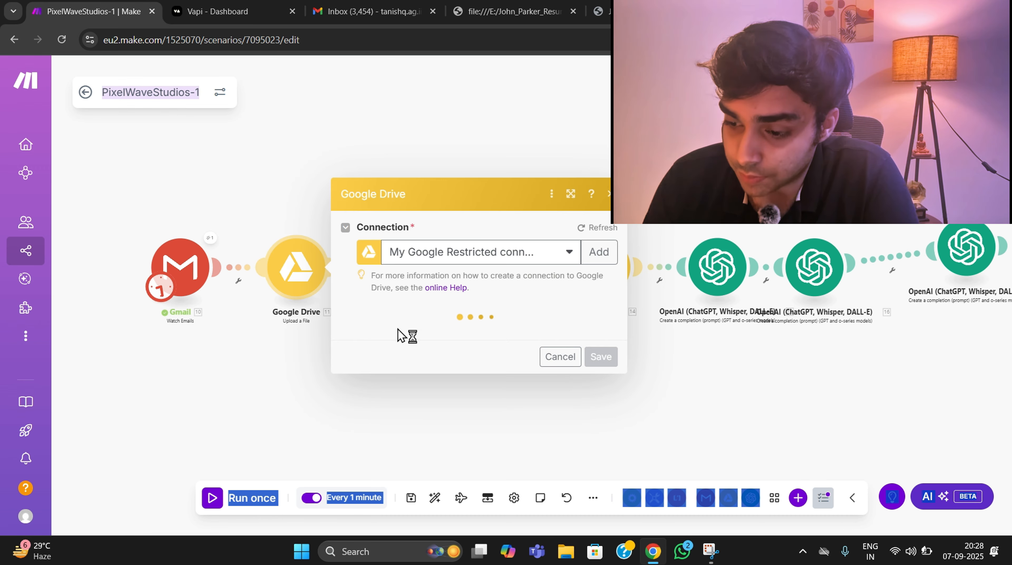
{"action": "scroll", "coordinate": [474, 298], "scroll_direction": "down", "scroll_amount": 7}
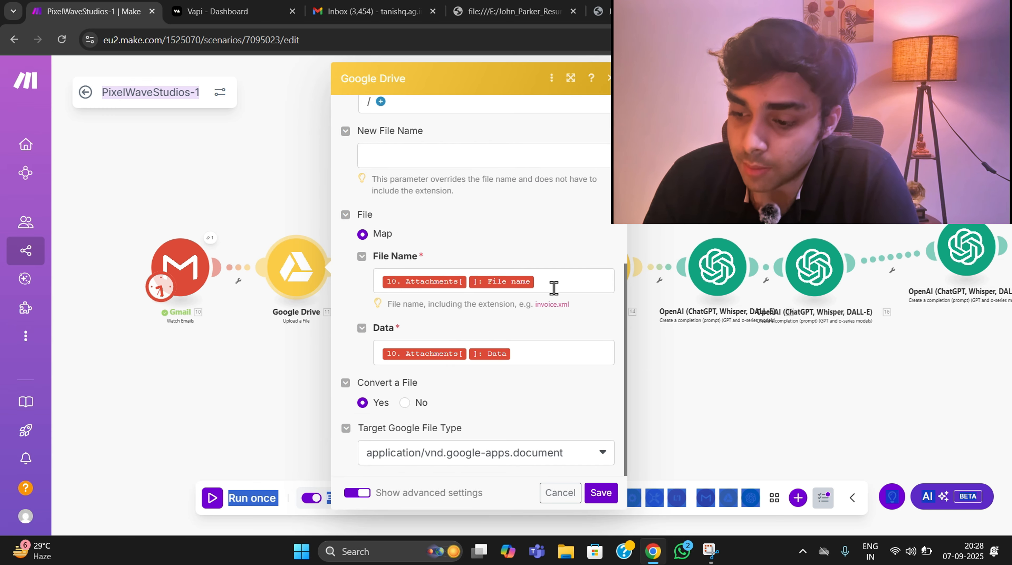
{"action": "left_click", "coordinate": [515, 355]}
{"action": "scroll", "coordinate": [677, 333], "scroll_direction": "down", "scroll_amount": 2}
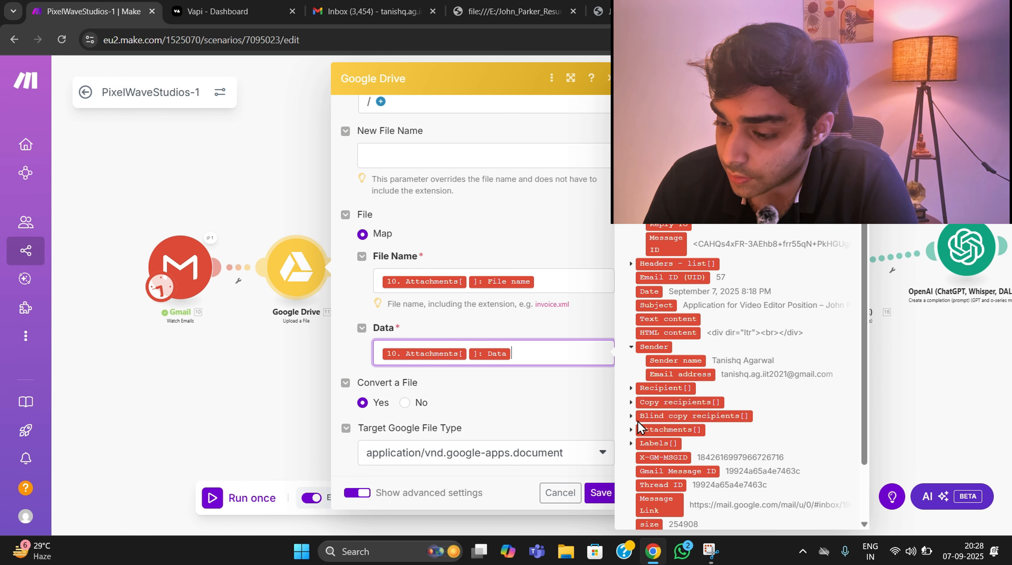
{"action": "left_click", "coordinate": [632, 435]}
{"action": "scroll", "coordinate": [633, 437], "scroll_direction": "down", "scroll_amount": 3}
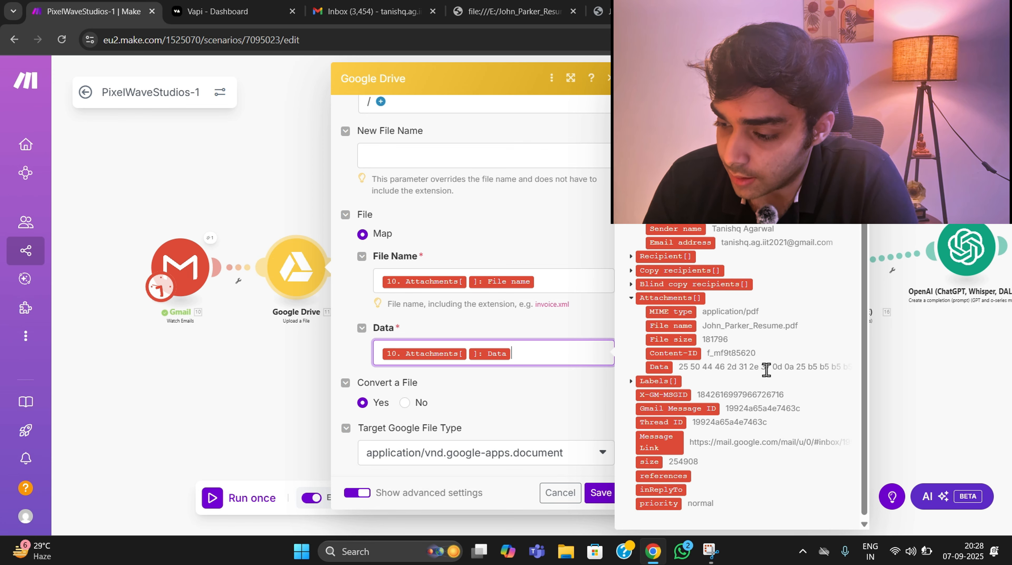
{"action": "left_click", "coordinate": [910, 369]}
- Show the advanced settings of the Google Drive Download a File module, check its conversion formats, and save the module
{"action": "left_click_drag", "start_coordinate": [474, 382], "coordinate": [350, 402]}
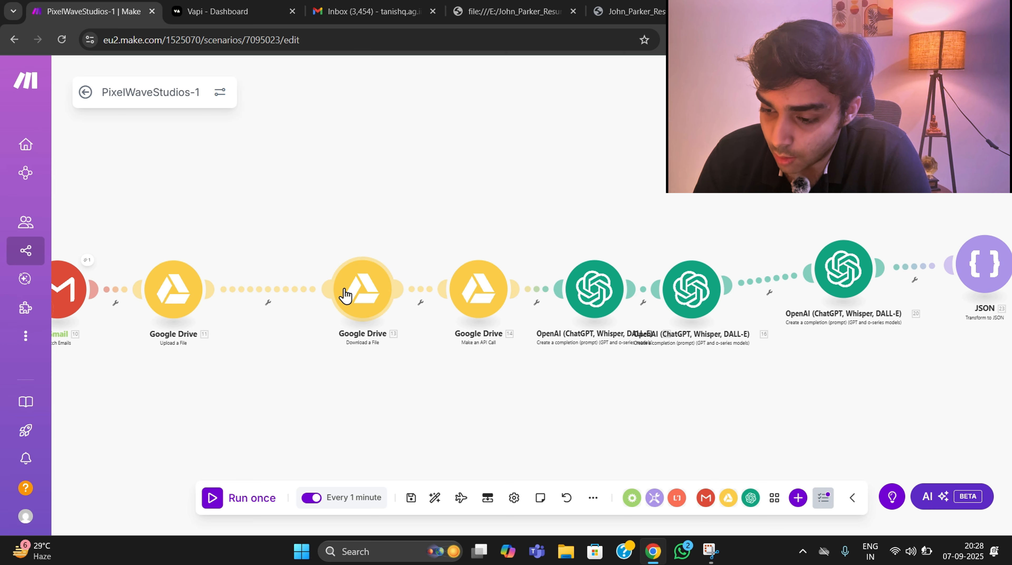
{"action": "left_click", "coordinate": [345, 295]}
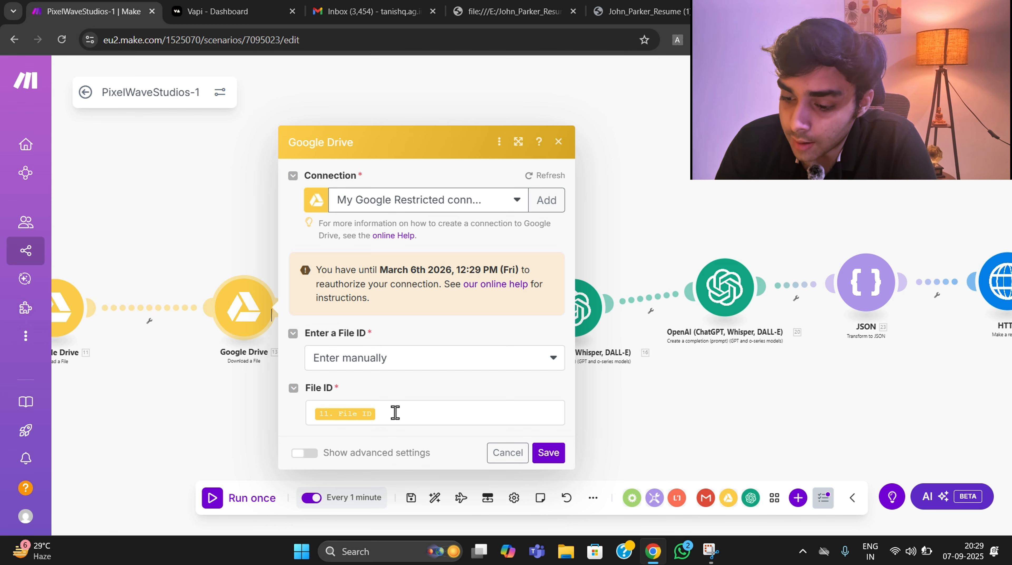
{"action": "left_click", "coordinate": [303, 453]}
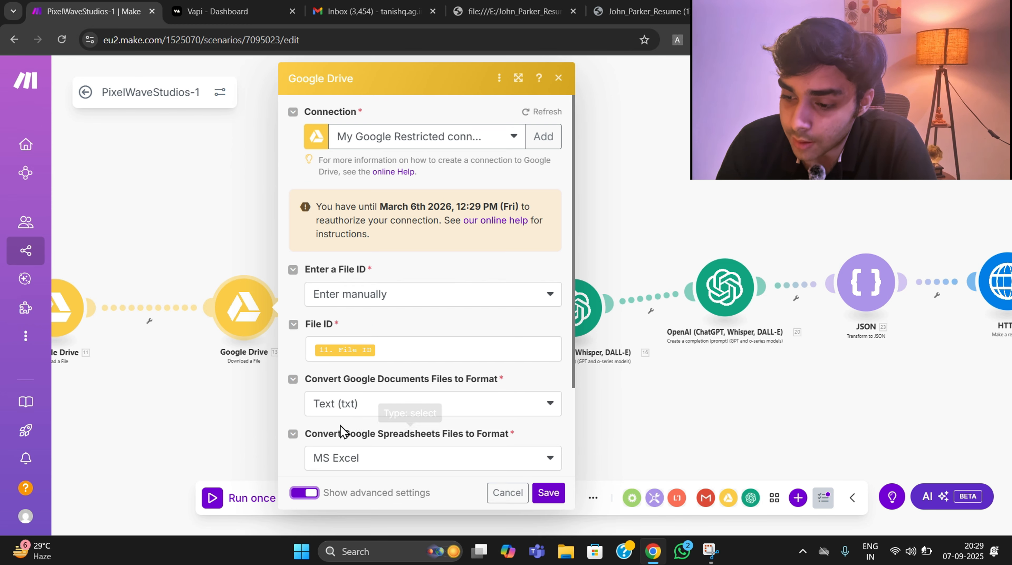
{"action": "scroll", "coordinate": [346, 428], "scroll_direction": "down", "scroll_amount": 4}
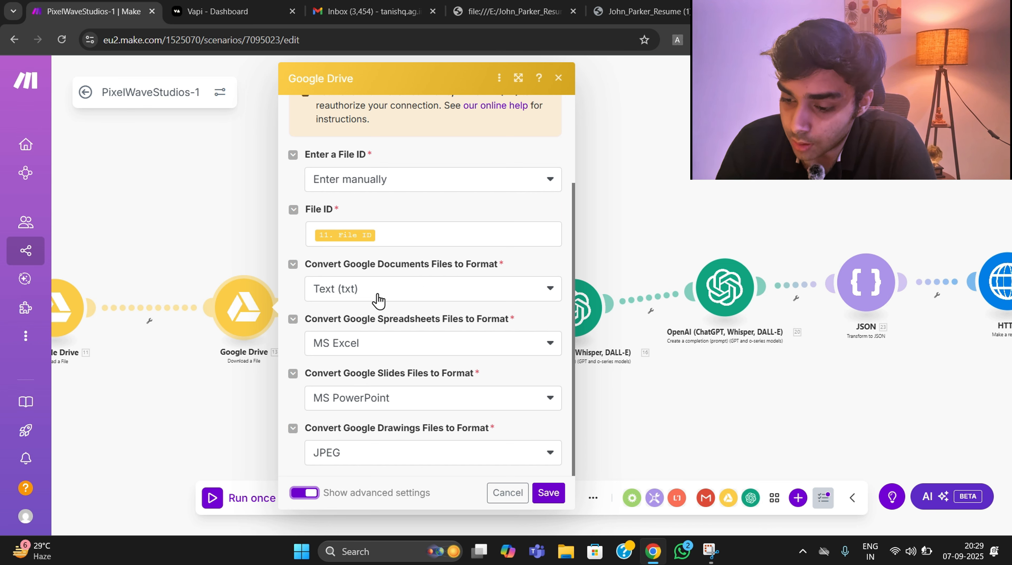
{"action": "left_click", "coordinate": [547, 493]}
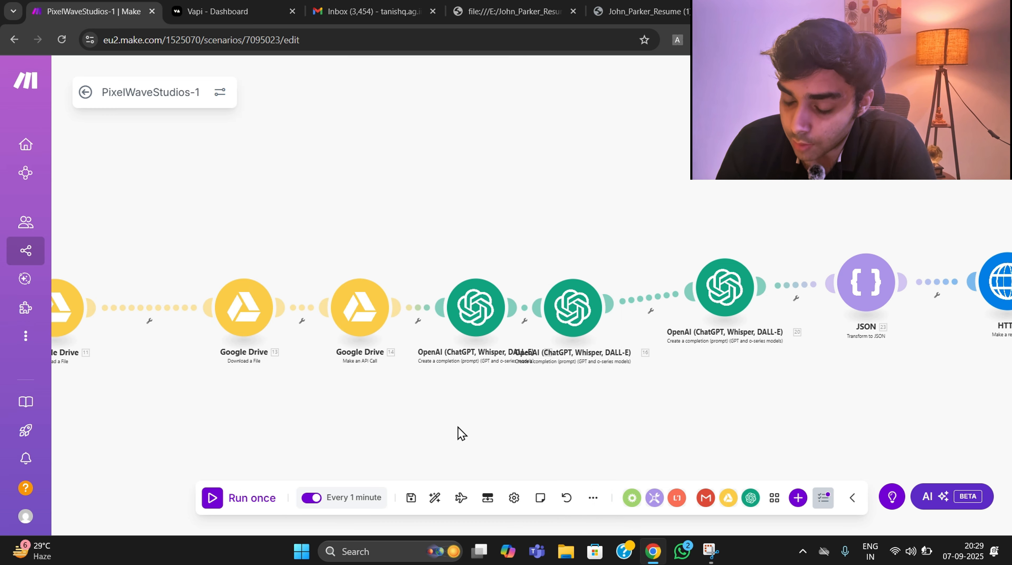
- Review the URL, GET method and Content-Type header of the Google Drive Make an API Call module without changing them
{"action": "left_click", "coordinate": [353, 327]}
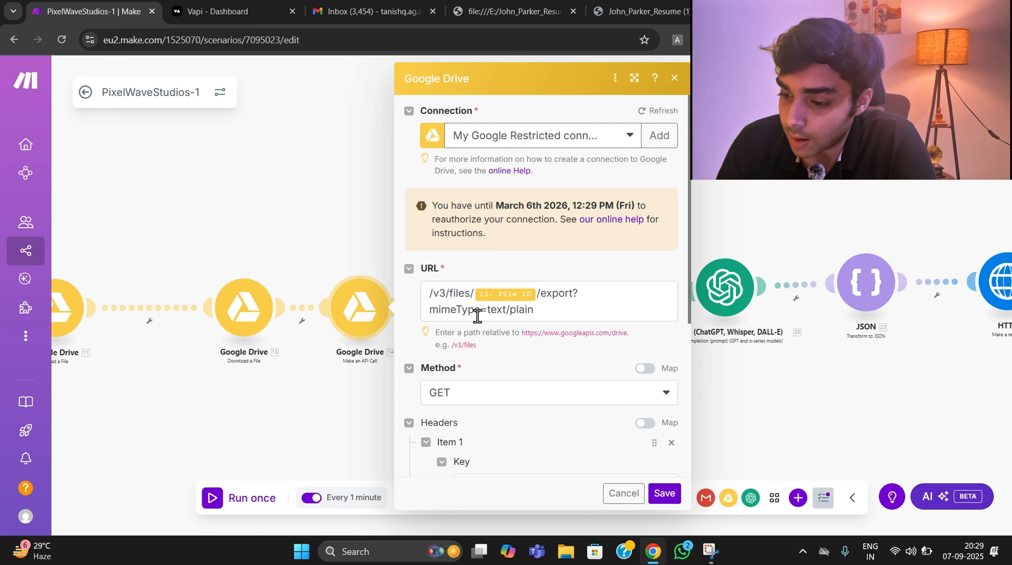
{"action": "scroll", "coordinate": [477, 316], "scroll_direction": "down", "scroll_amount": 3}
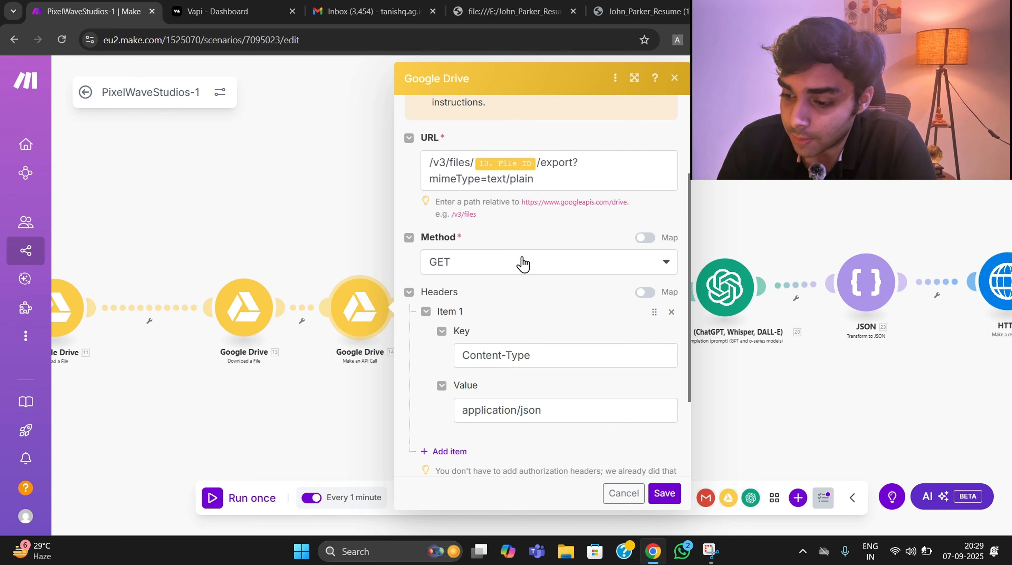
{"action": "scroll", "coordinate": [522, 264], "scroll_direction": "down", "scroll_amount": 3}
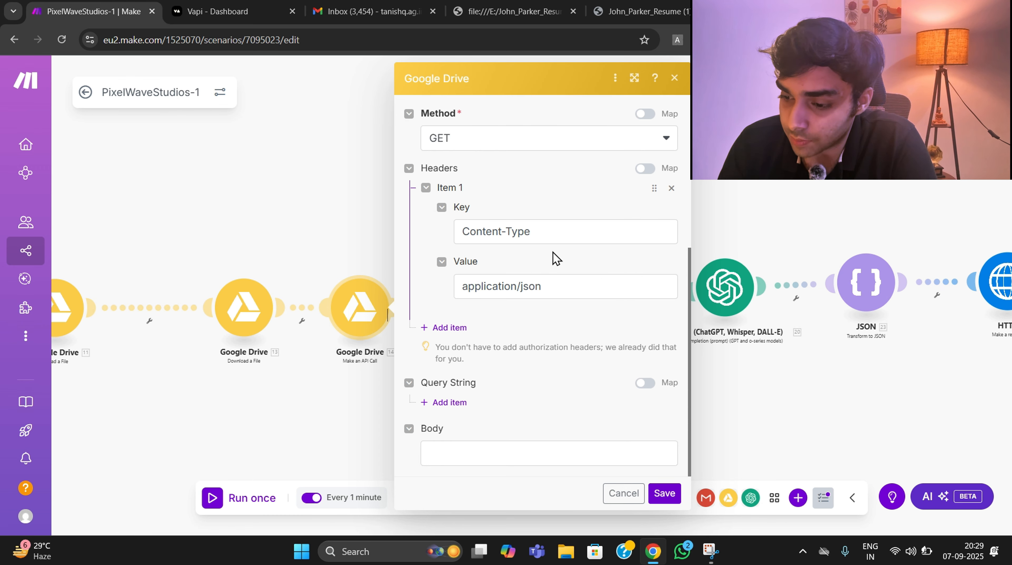
{"action": "scroll", "coordinate": [562, 324], "scroll_direction": "up", "scroll_amount": 3}
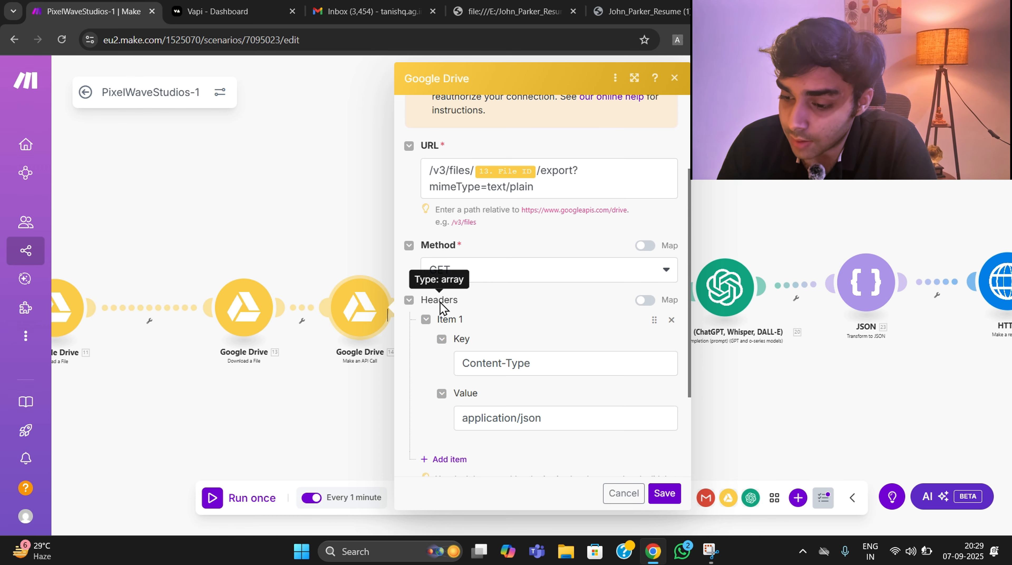
{"action": "left_click", "coordinate": [762, 389]}
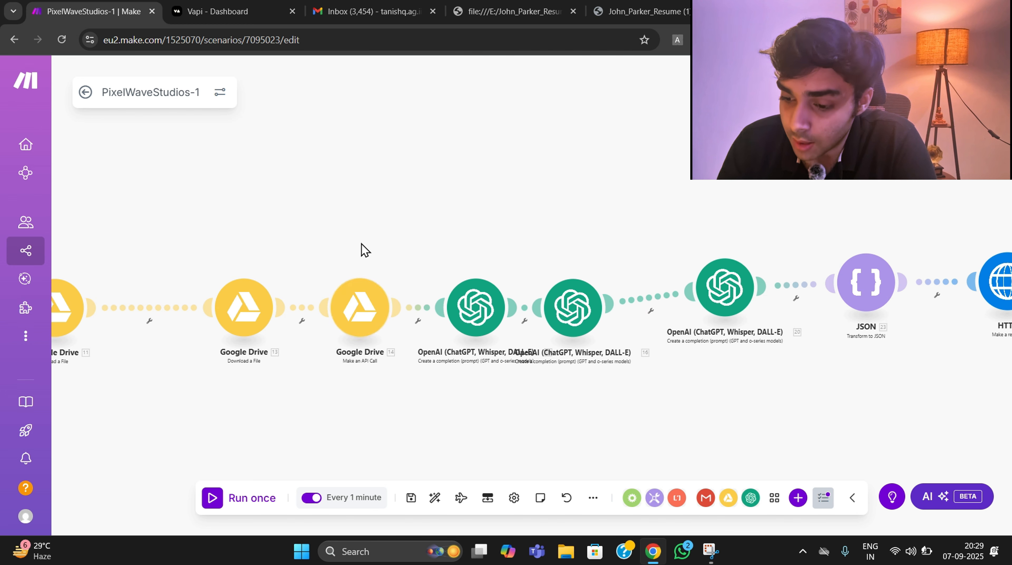
- Review the first OpenAI module's prompt that generates five interview questions for the video editor role from the mapped resume body
{"action": "left_click", "coordinate": [475, 308]}
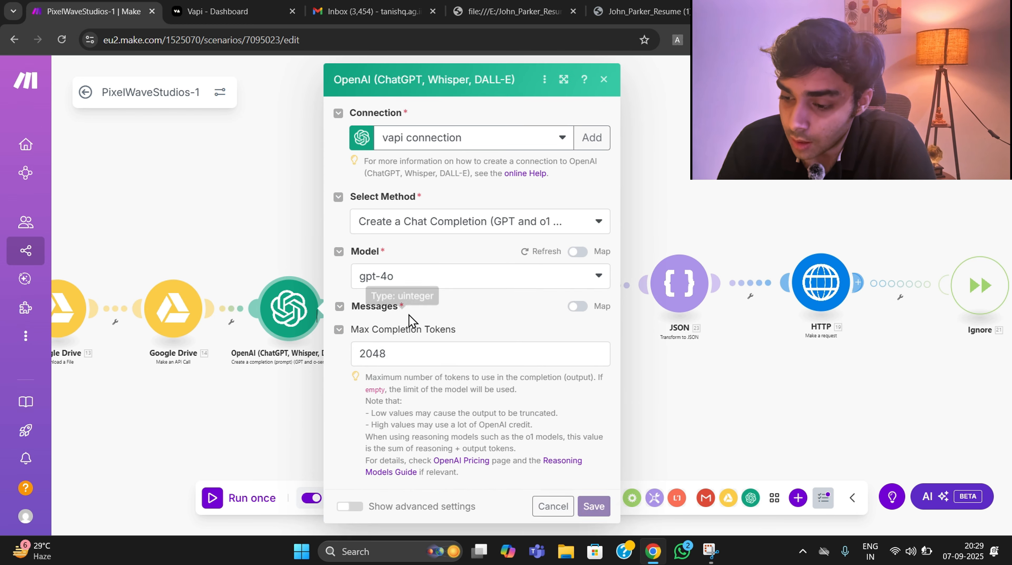
{"action": "scroll", "coordinate": [473, 326], "scroll_direction": "down", "scroll_amount": 3}
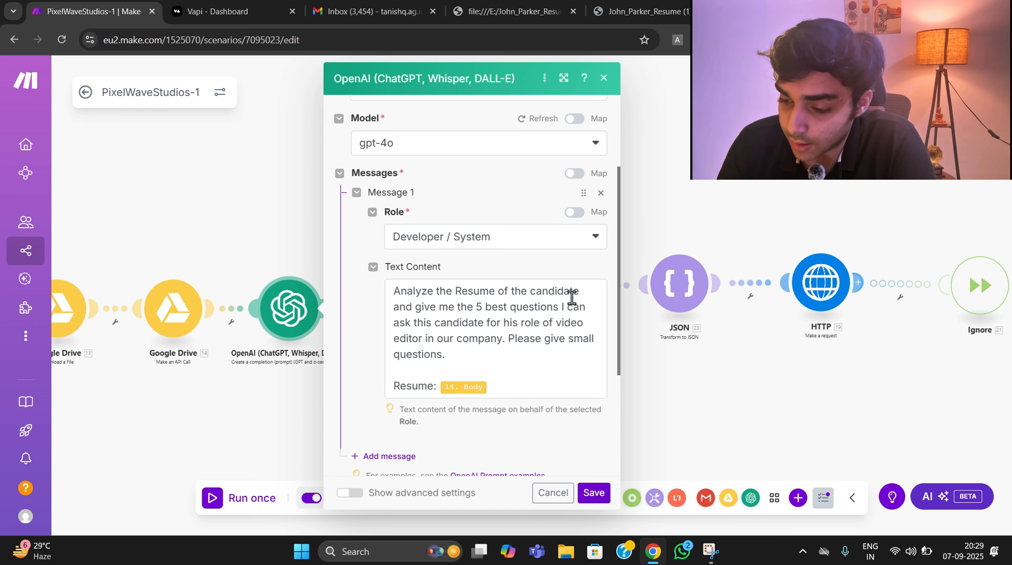
{"action": "left_click", "coordinate": [473, 355]}
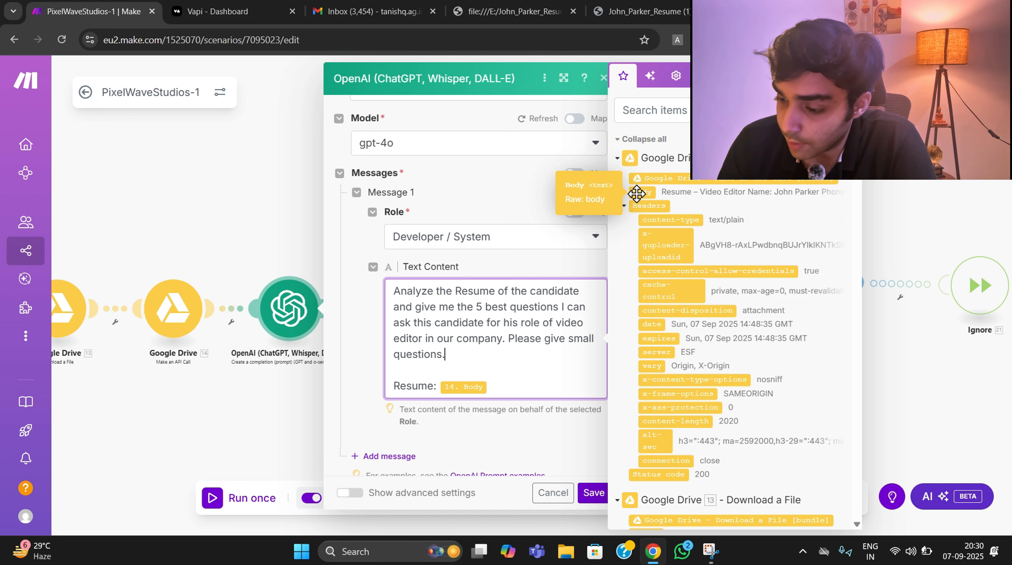
{"action": "left_click", "coordinate": [923, 381]}
{"action": "left_click_drag", "start_coordinate": [813, 391], "coordinate": [601, 416]}
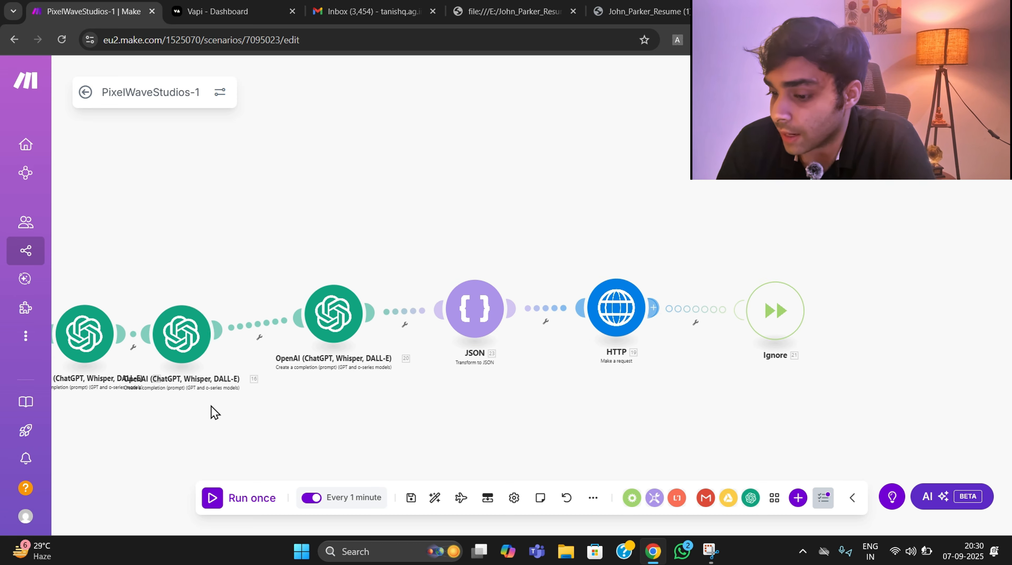
{"action": "left_click_drag", "start_coordinate": [214, 413], "coordinate": [386, 363]}
{"action": "left_click", "coordinate": [257, 292]}
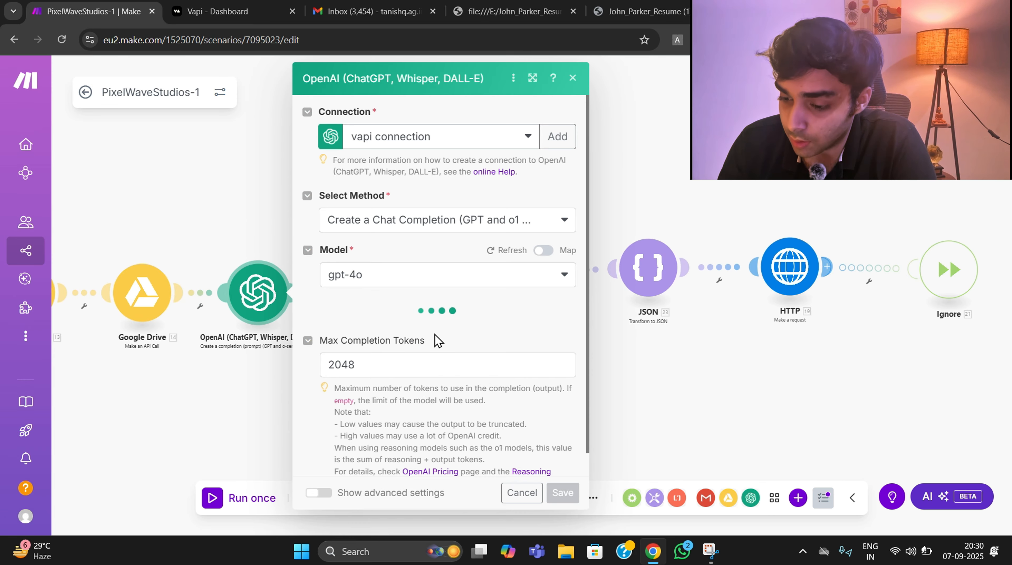
{"action": "scroll", "coordinate": [440, 328], "scroll_direction": "down", "scroll_amount": 5}
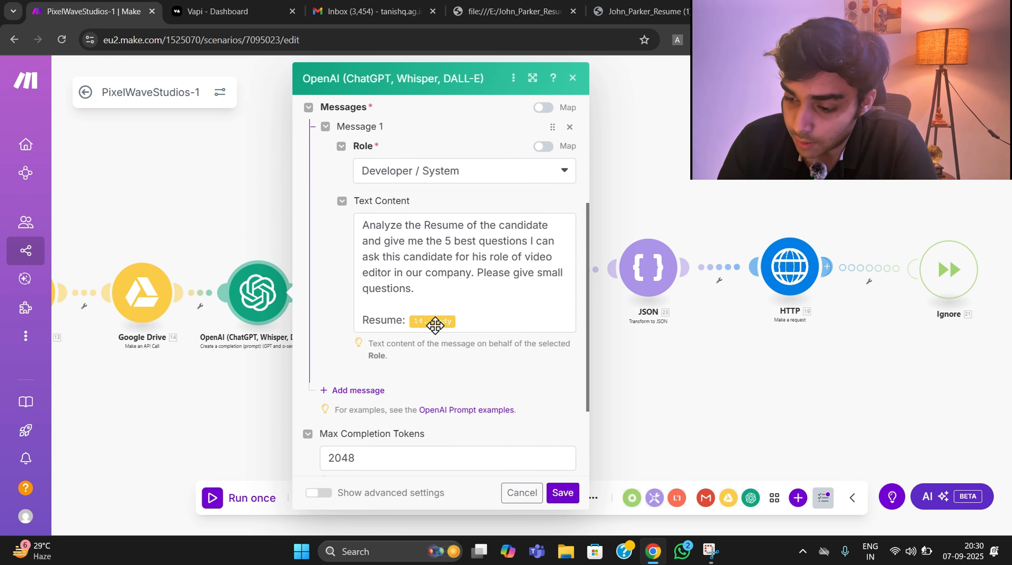
- Review the second OpenAI module's prompt for extracting the candidate's first name and examine the Google Drive data that feeds it
{"action": "left_click", "coordinate": [359, 292]}
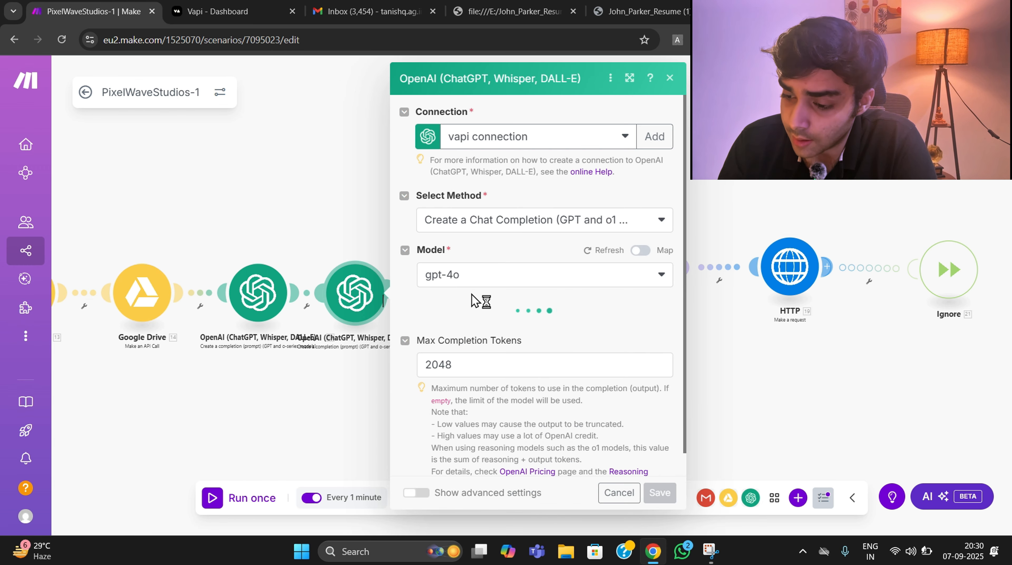
{"action": "scroll", "coordinate": [479, 302], "scroll_direction": "down", "scroll_amount": 3}
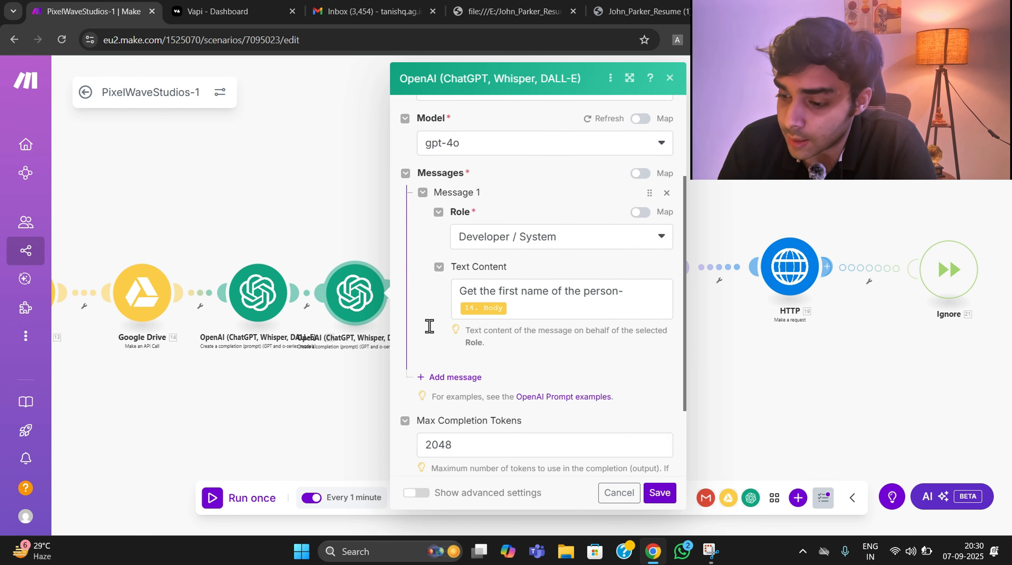
{"action": "left_click", "coordinate": [332, 384]}
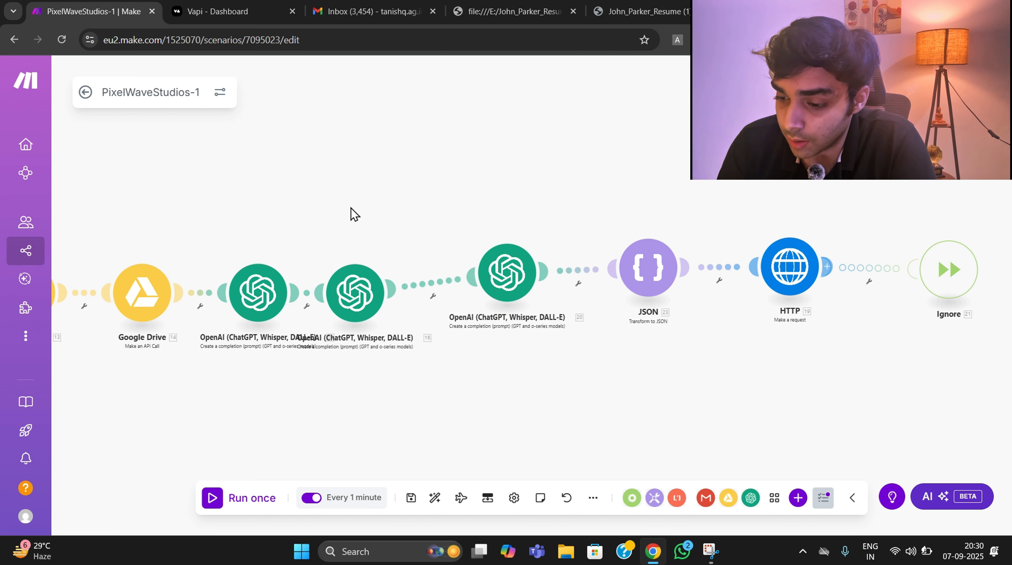
{"action": "left_click", "coordinate": [353, 293]}
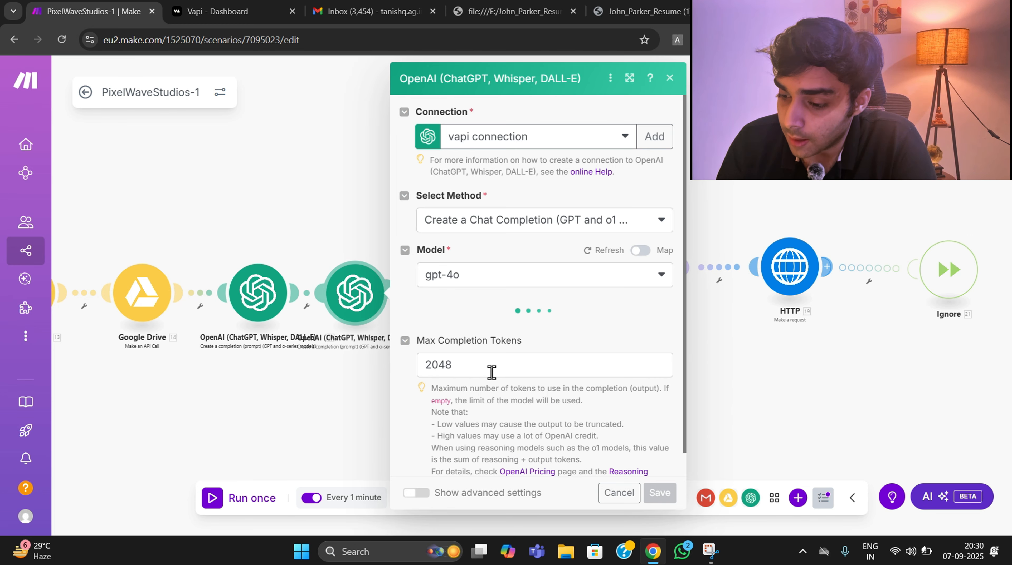
{"action": "scroll", "coordinate": [546, 335], "scroll_direction": "down", "scroll_amount": 3}
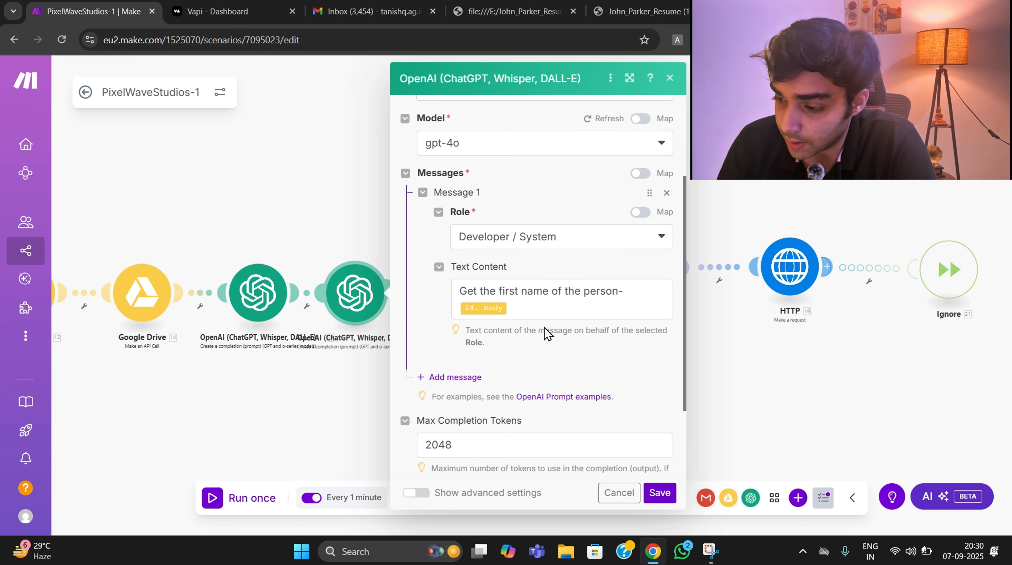
{"action": "left_click", "coordinate": [548, 313]}
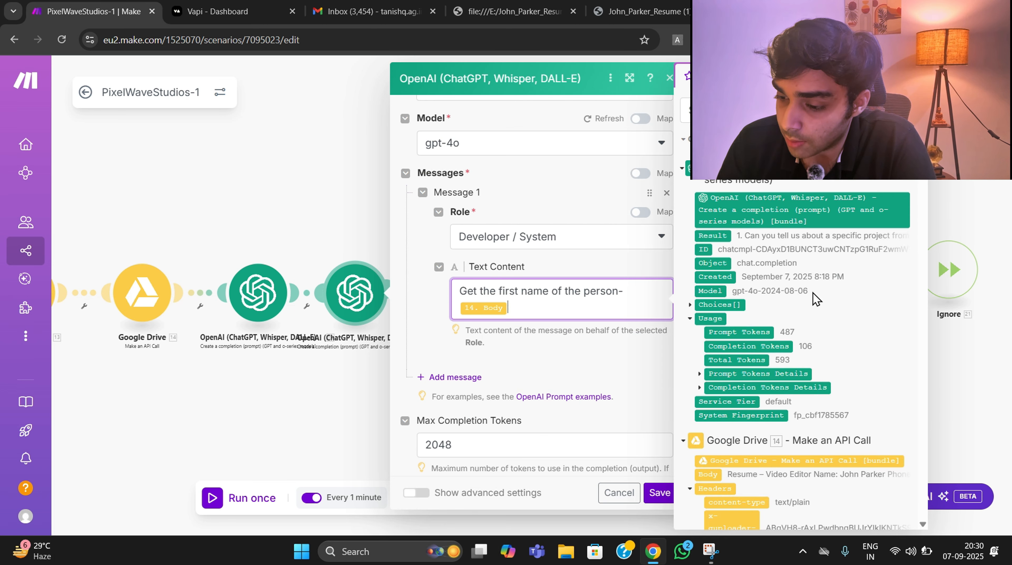
{"action": "scroll", "coordinate": [783, 295], "scroll_direction": "down", "scroll_amount": 3}
{"action": "scroll", "coordinate": [711, 347], "scroll_direction": "up", "scroll_amount": 3}
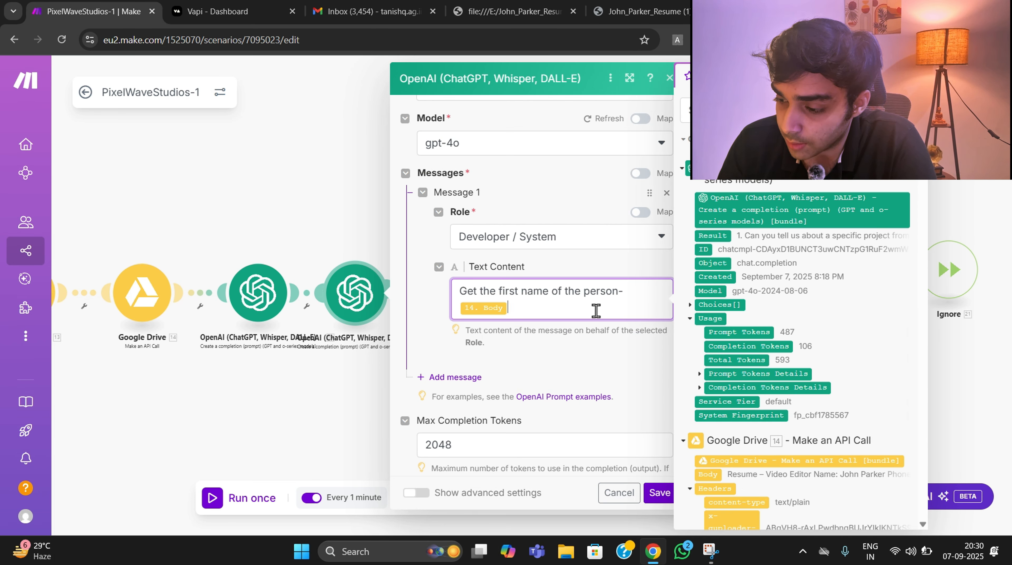
{"action": "scroll", "coordinate": [807, 370], "scroll_direction": "down", "scroll_amount": 3}
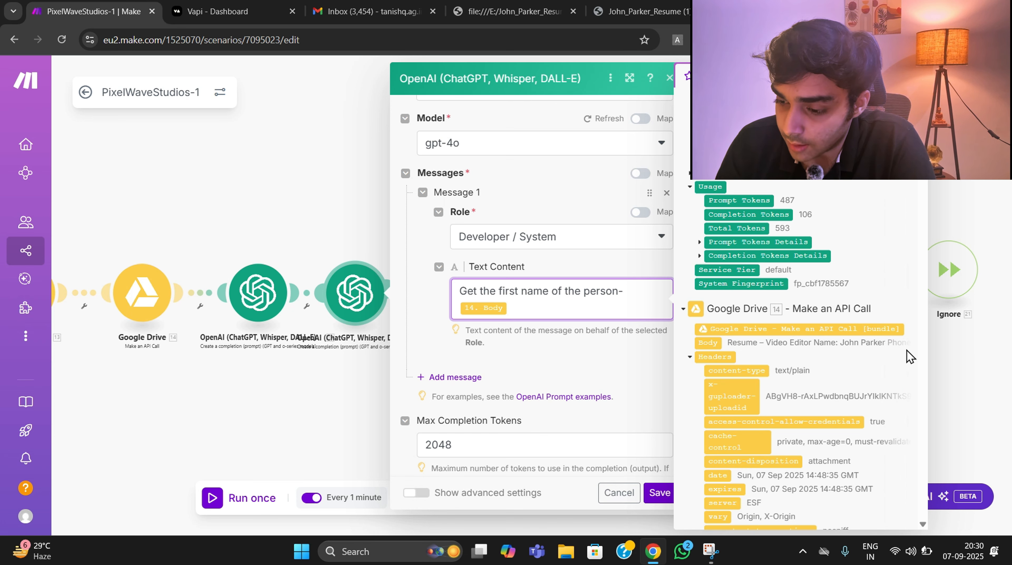
{"action": "left_click", "coordinate": [952, 358]}
- Review the third OpenAI module's prompt that extracts the phone number from the email subject, and look through its available mapping items
{"action": "left_click", "coordinate": [513, 269]}
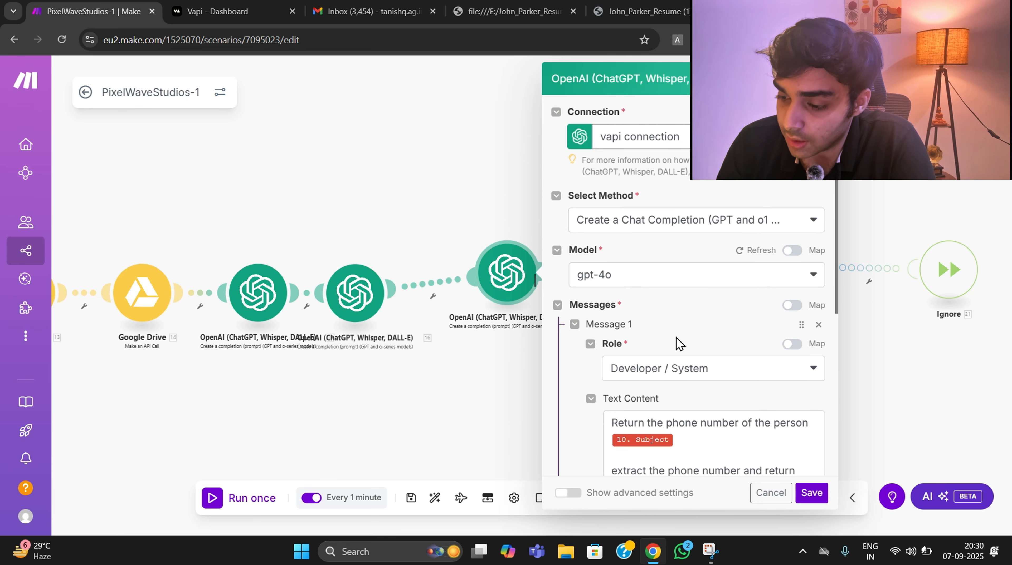
{"action": "scroll", "coordinate": [649, 357], "scroll_direction": "down", "scroll_amount": 2}
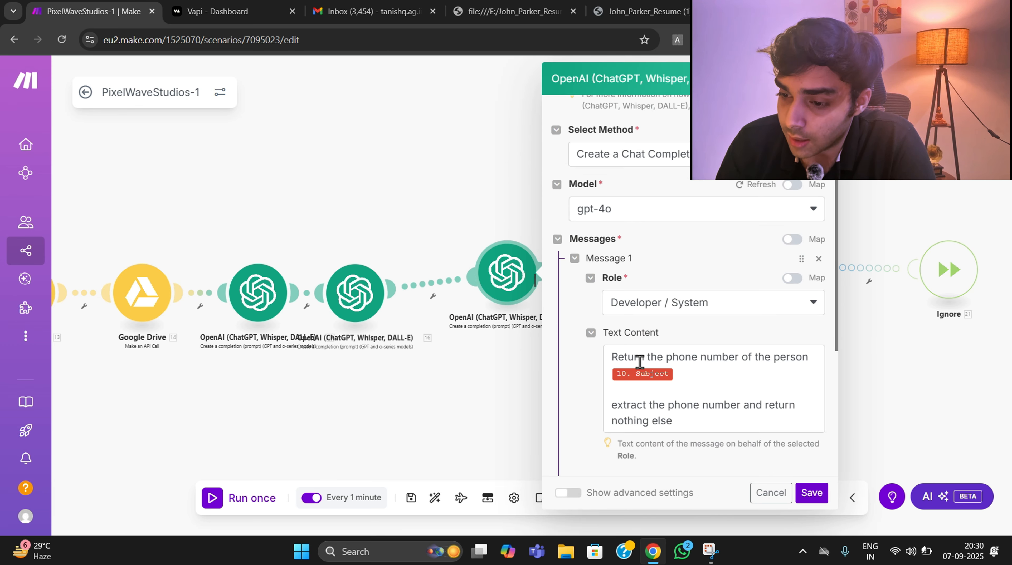
{"action": "left_click", "coordinate": [735, 411]}
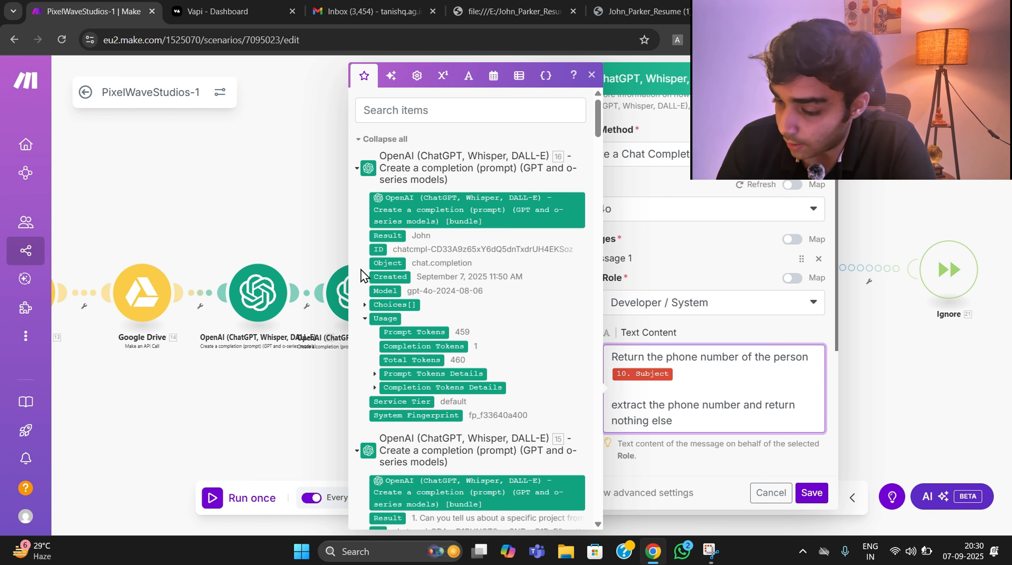
{"action": "scroll", "coordinate": [365, 277], "scroll_direction": "down", "scroll_amount": 5}
{"action": "left_click", "coordinate": [237, 419]}
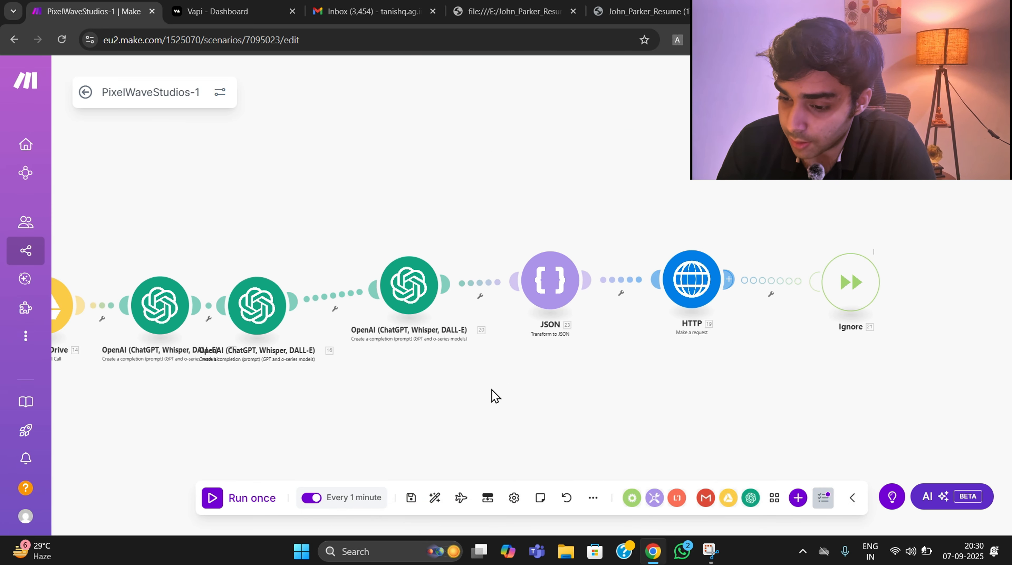
- Check that the JSON module's Object field maps only the first OpenAI module's Result, and save the module
{"action": "left_click_drag", "start_coordinate": [524, 390], "coordinate": [423, 381]}
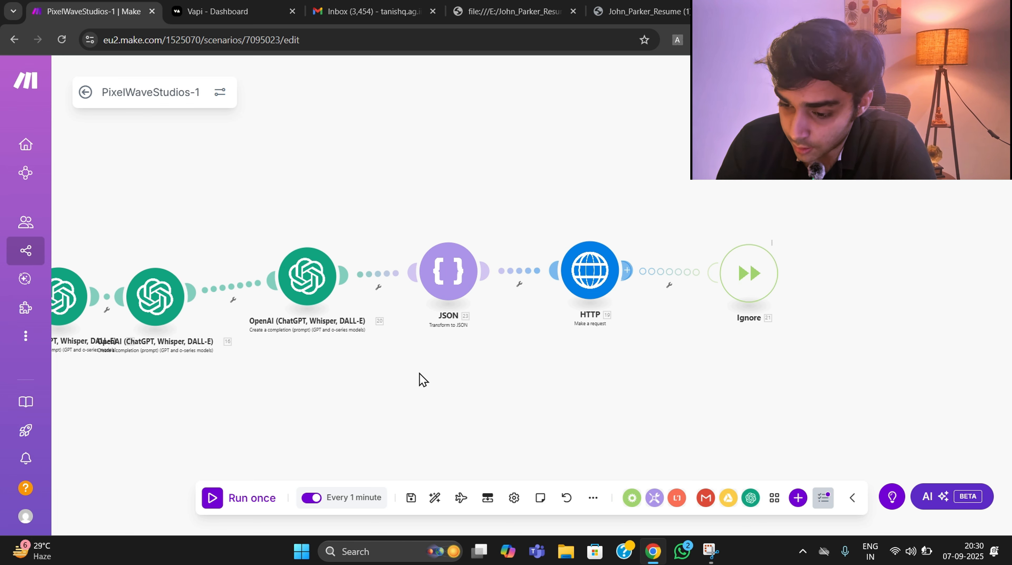
{"action": "scroll", "coordinate": [424, 397], "scroll_direction": "down", "scroll_amount": 1}
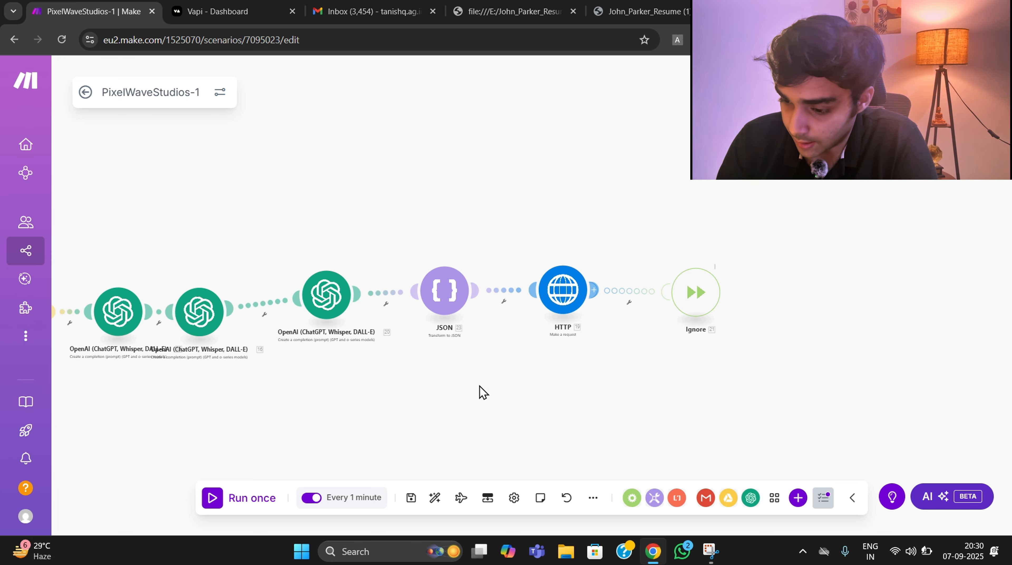
{"action": "left_click_drag", "start_coordinate": [479, 387], "coordinate": [464, 389]}
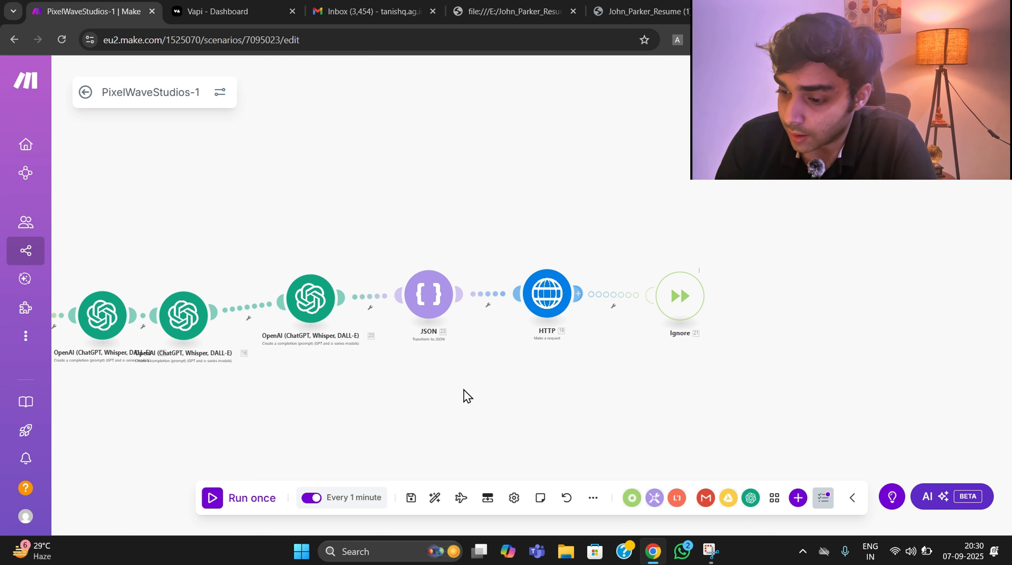
{"action": "left_click", "coordinate": [440, 311]}
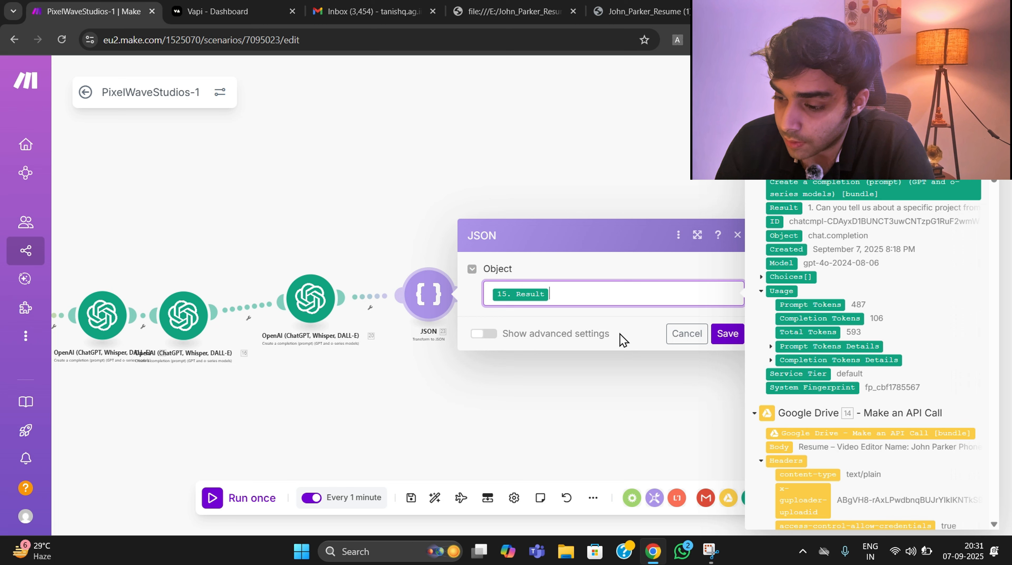
{"action": "left_click", "coordinate": [794, 208]}
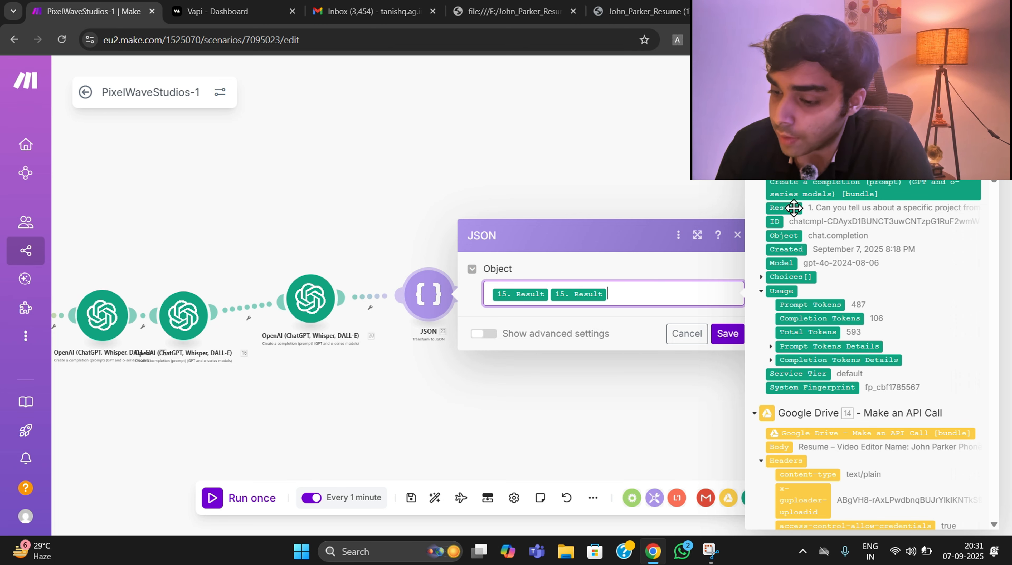
{"action": "key", "text": "BackSpace"}
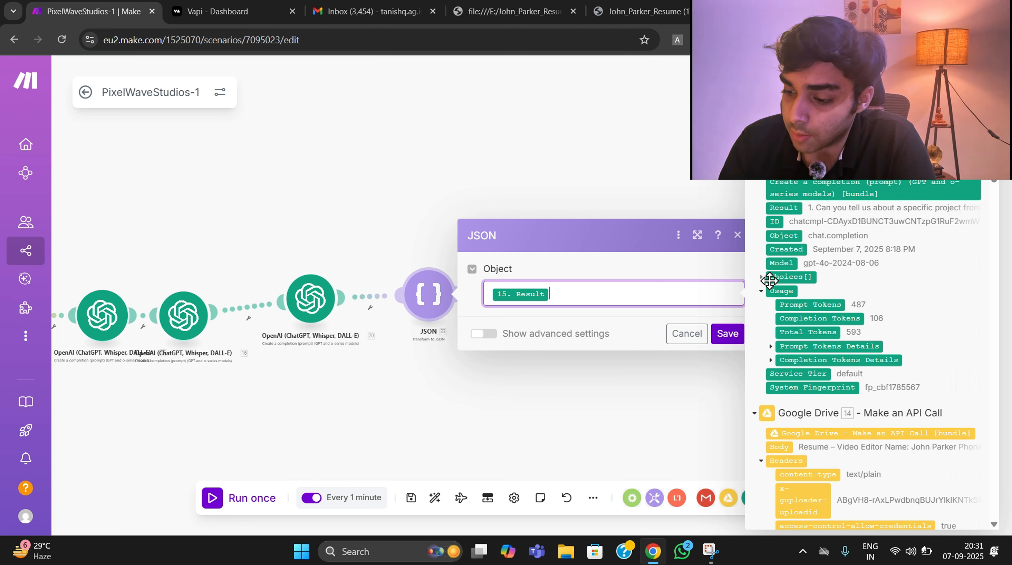
{"action": "left_click", "coordinate": [727, 335]}
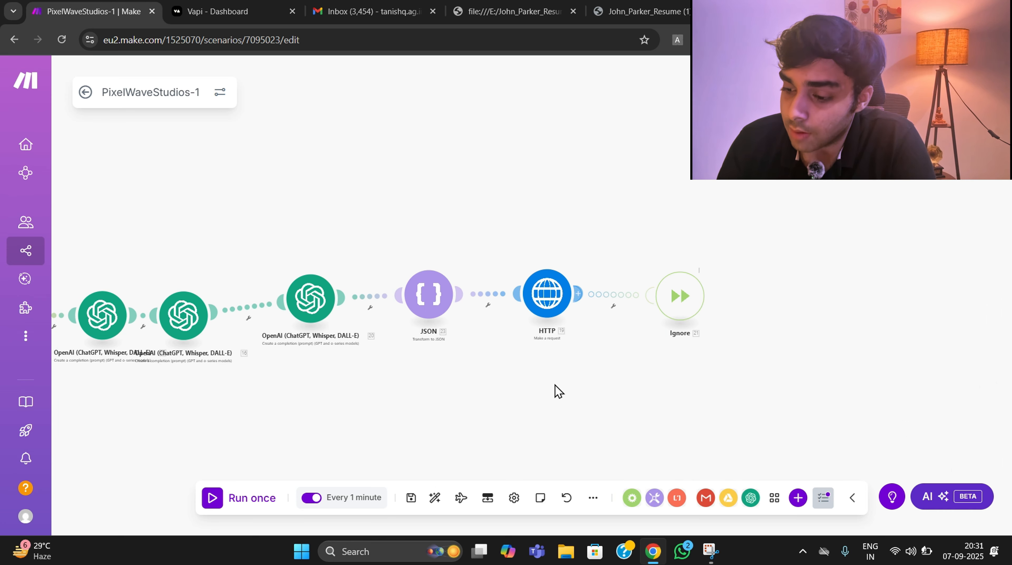
- Review the HTTP module's Vapi request headers and request content mappings, and save both the module and the scenario
{"action": "left_click", "coordinate": [529, 305]}
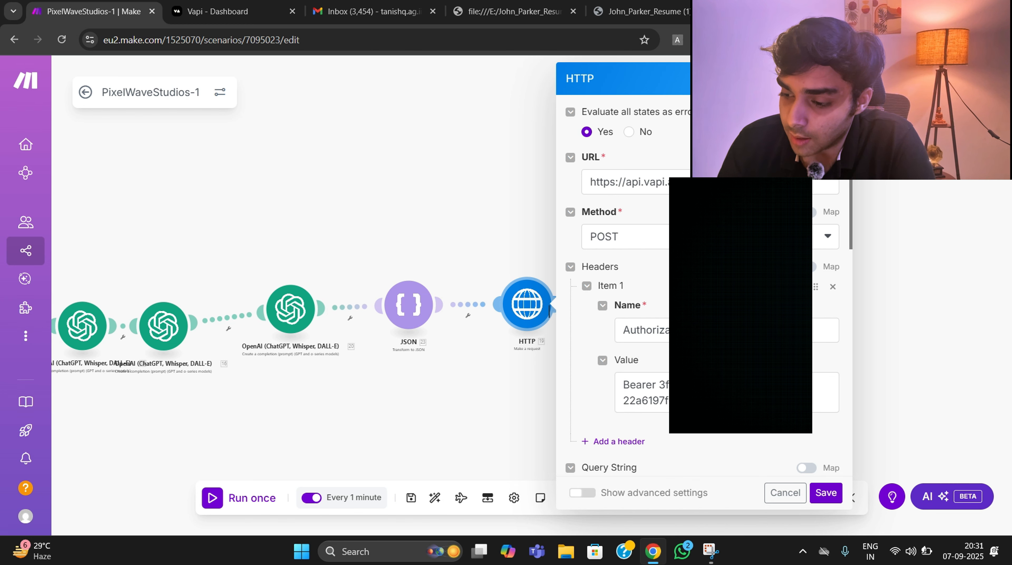
{"action": "scroll", "coordinate": [655, 300], "scroll_direction": "down", "scroll_amount": 8}
{"action": "left_click", "coordinate": [711, 329]}
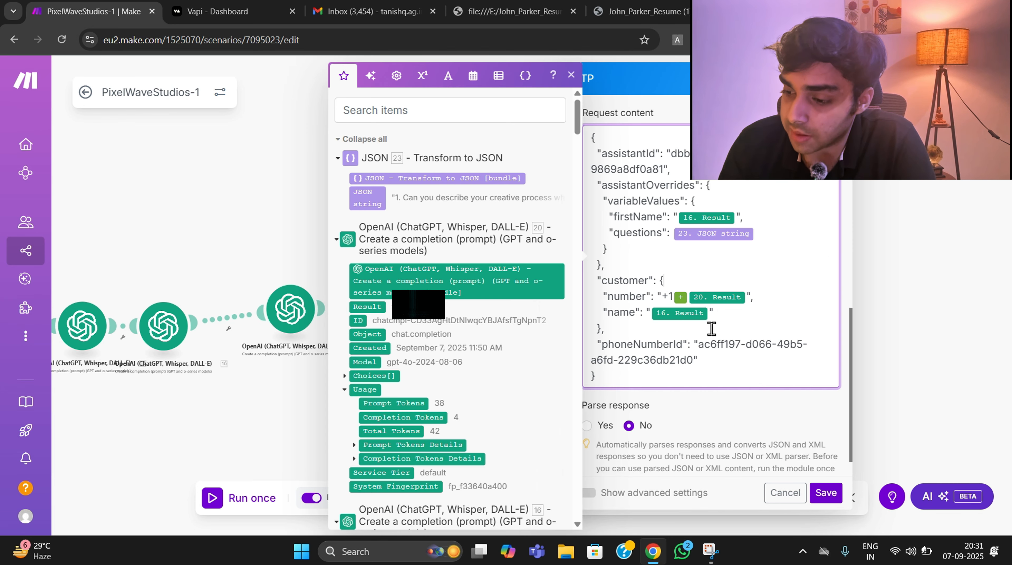
{"action": "left_click", "coordinate": [731, 423]}
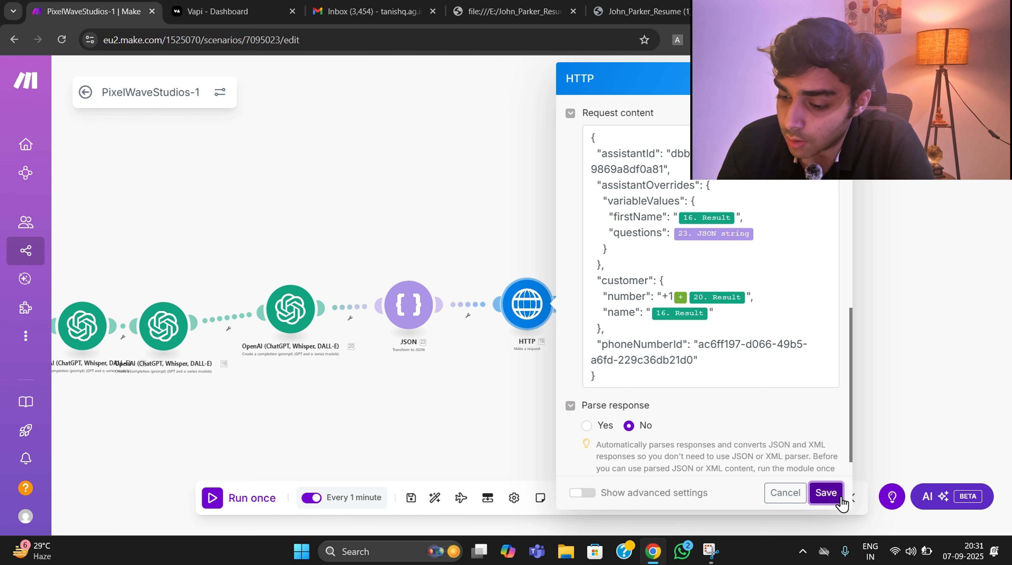
{"action": "left_click", "coordinate": [826, 493]}
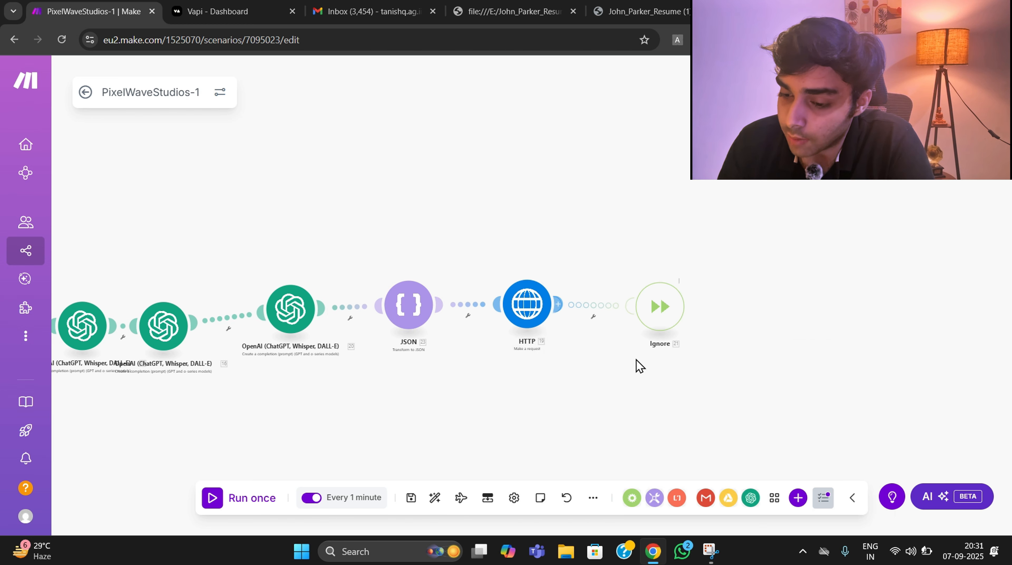
{"action": "left_click", "coordinate": [411, 498]}
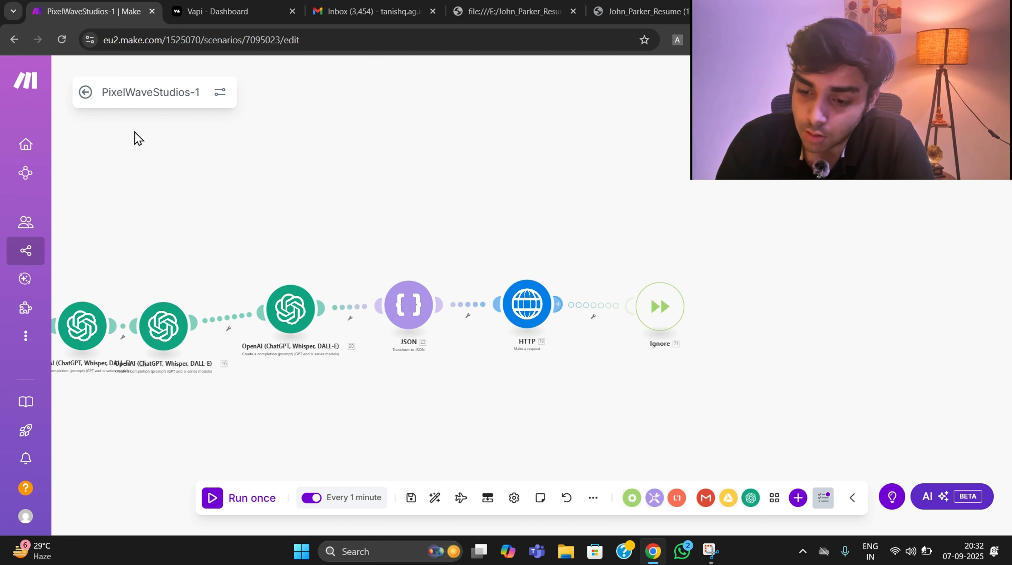
- Open the Pixel Wave studios -2 scenario for editing and review the OpenAI module's model and transcript analysis prompt
{"action": "left_click", "coordinate": [81, 96]}
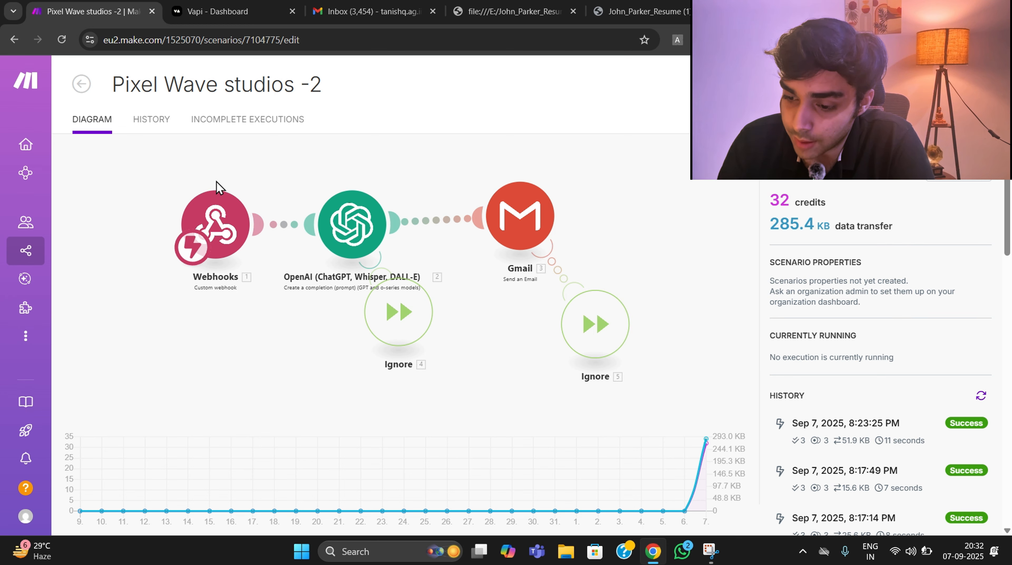
{"action": "left_click", "coordinate": [268, 188]}
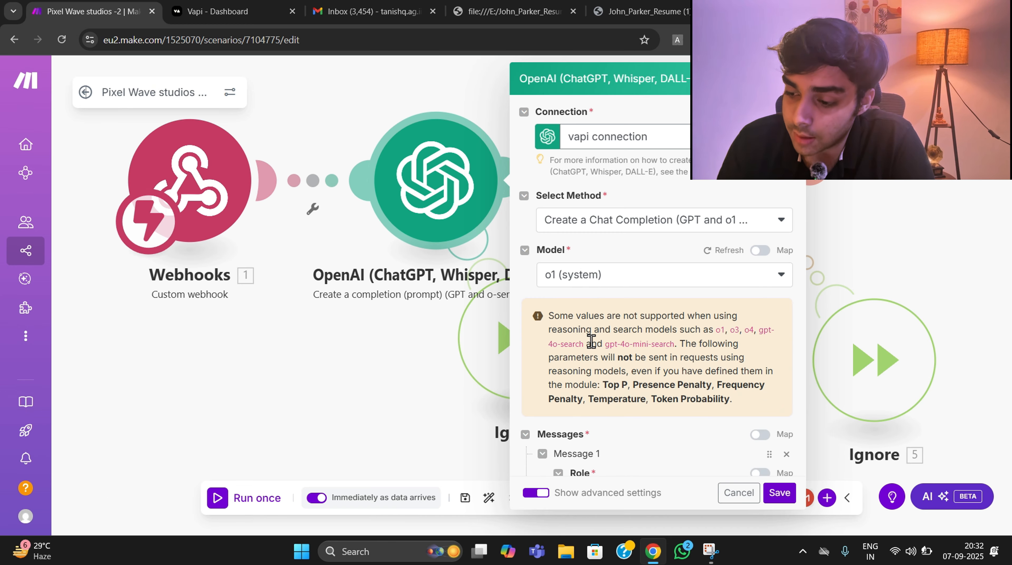
{"action": "scroll", "coordinate": [592, 337], "scroll_direction": "down", "scroll_amount": 8}
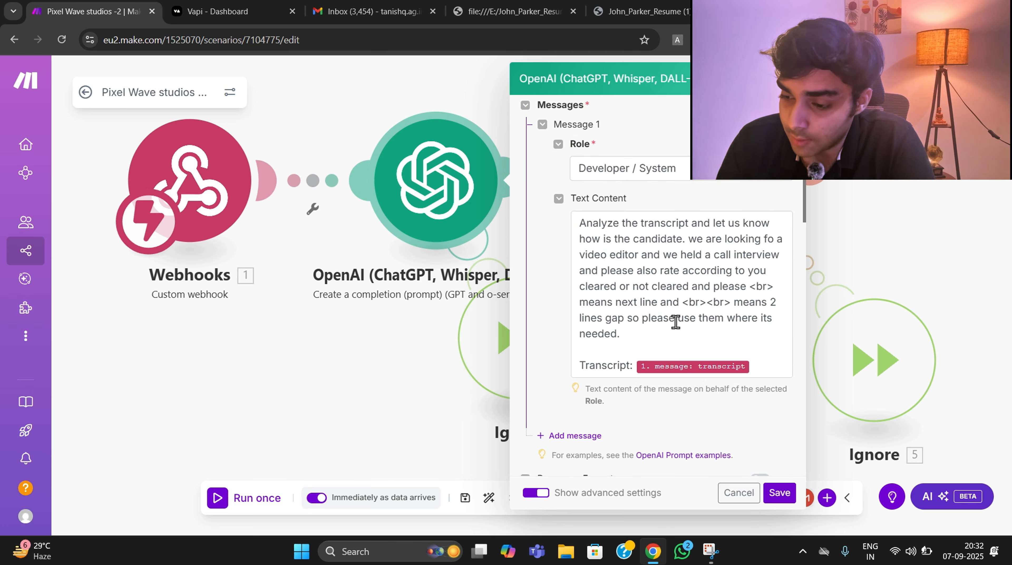
{"action": "left_click", "coordinate": [337, 361]}
- Review the Gmail Send an Email module's recipient, subject and content mappings
{"action": "left_click_drag", "start_coordinate": [336, 362], "coordinate": [75, 404]}
{"action": "left_click", "coordinate": [494, 210]}
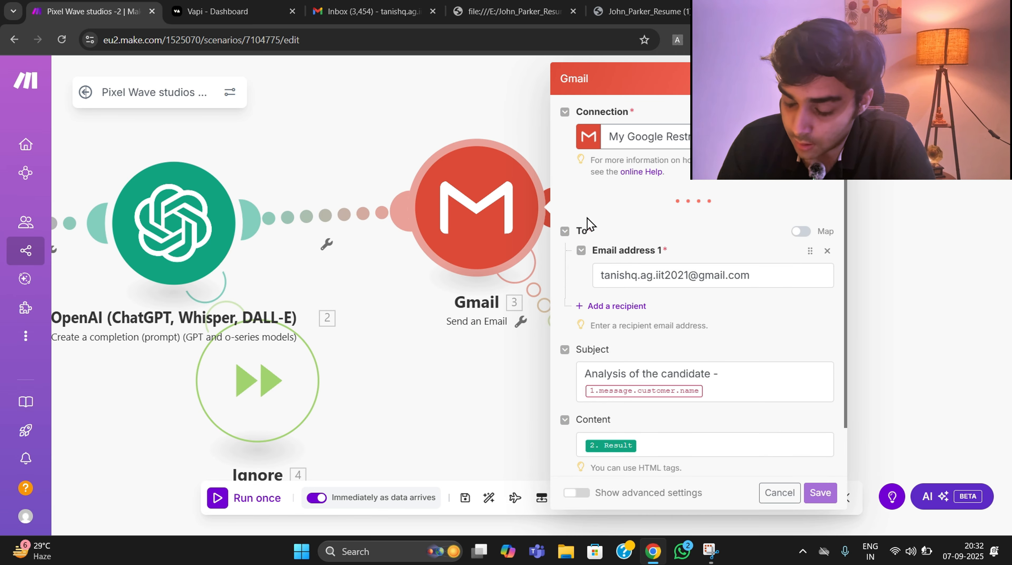
{"action": "scroll", "coordinate": [652, 340], "scroll_direction": "down", "scroll_amount": 2}
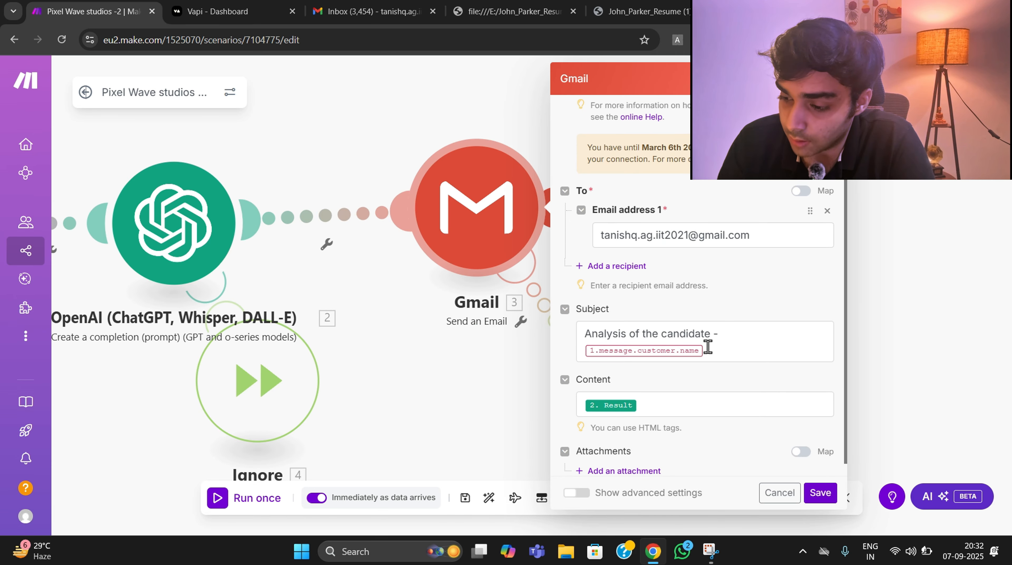